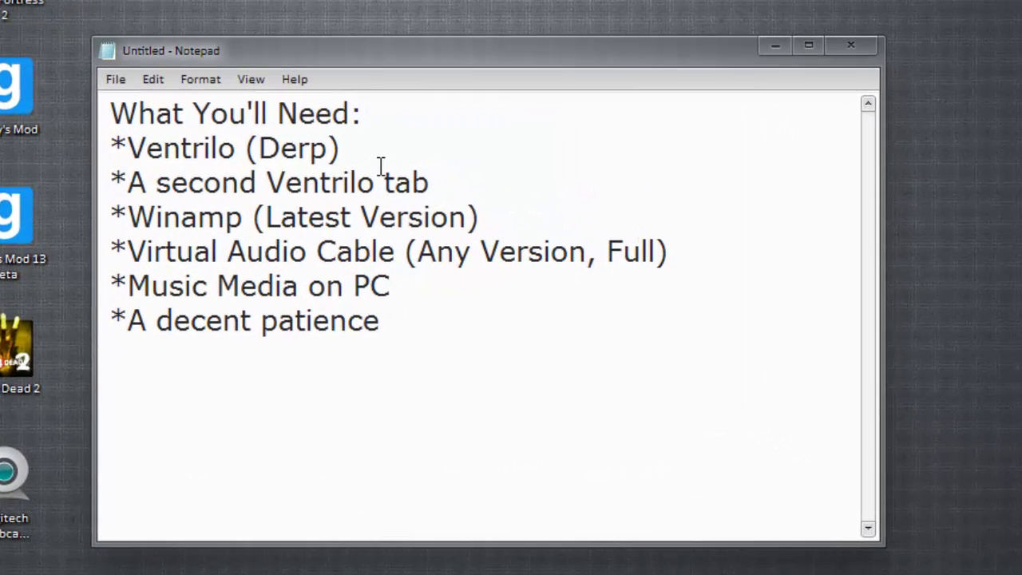
{"action": "left_click_drag", "start_coordinate": [376, 156], "coordinate": [486, 150]}
{"action": "left_click", "coordinate": [529, 202]}
{"action": "left_click", "coordinate": [429, 180], "text": "shift"}
{"action": "left_click_drag", "start_coordinate": [428, 181], "coordinate": [561, 188]}
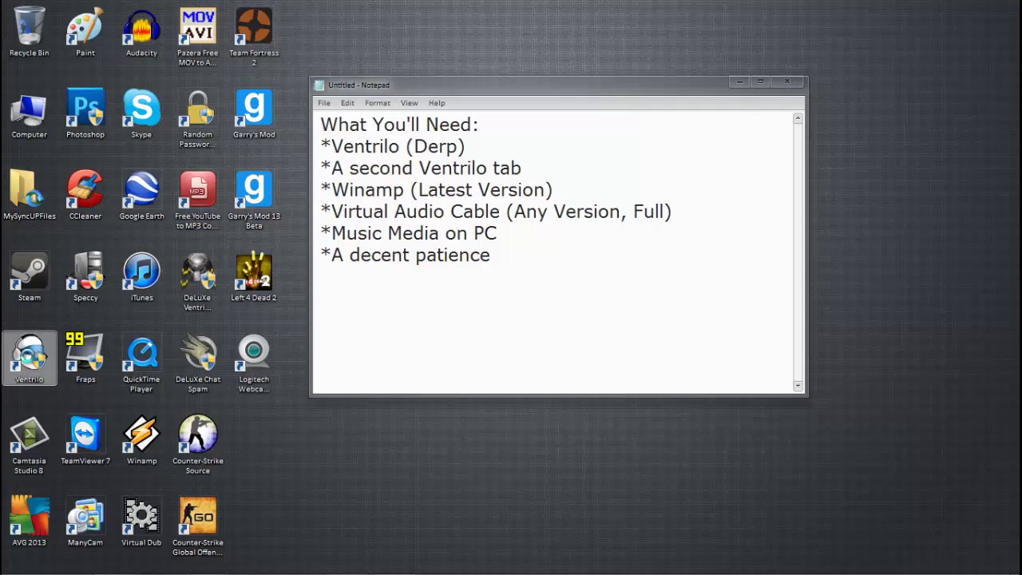
Open the properties of the Ventrilo desktop shortcut and examine its Target path.
{"action": "right_click", "coordinate": [26, 361]}
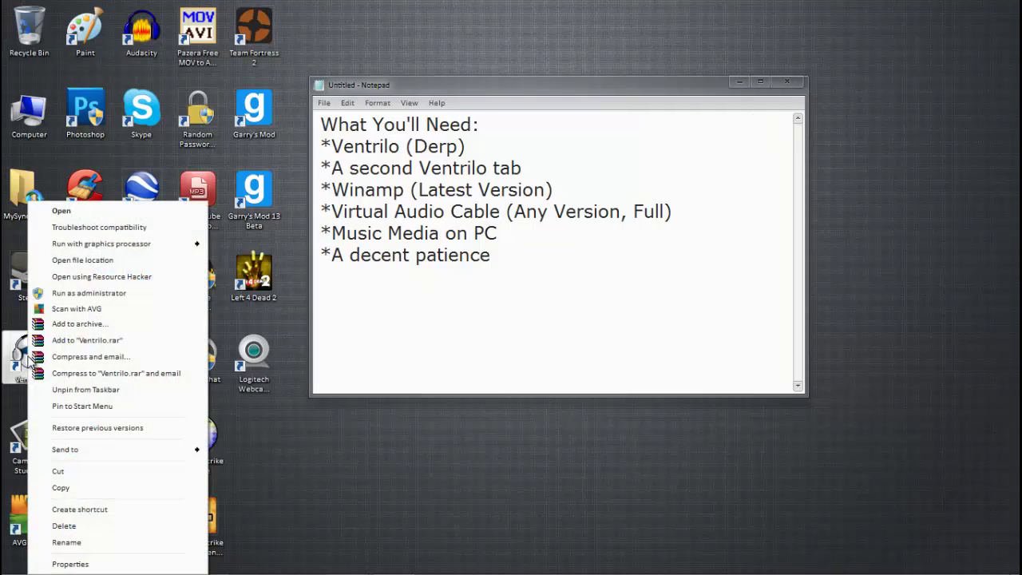
{"action": "left_click", "coordinate": [70, 563]}
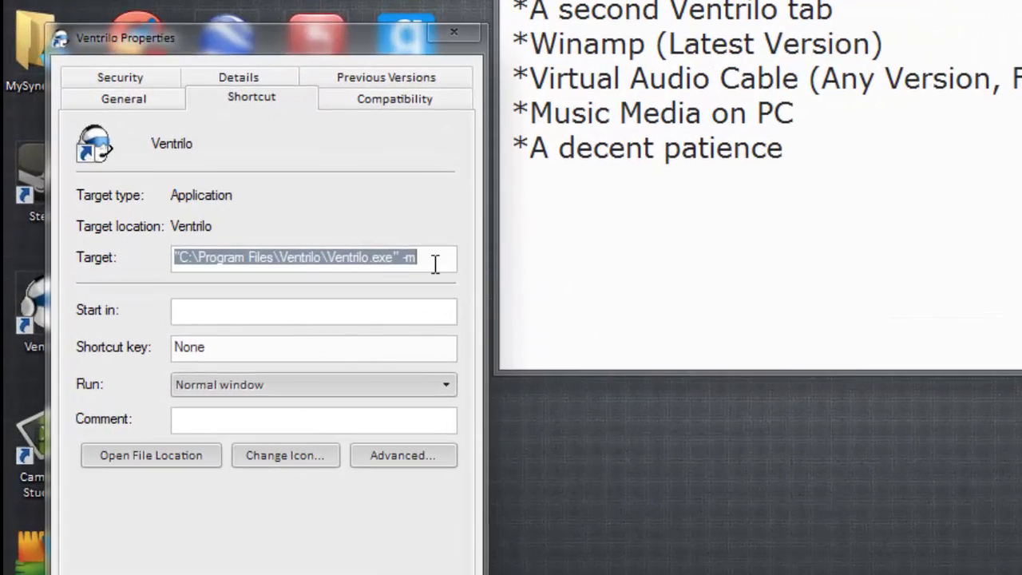
{"action": "left_click", "coordinate": [435, 264]}
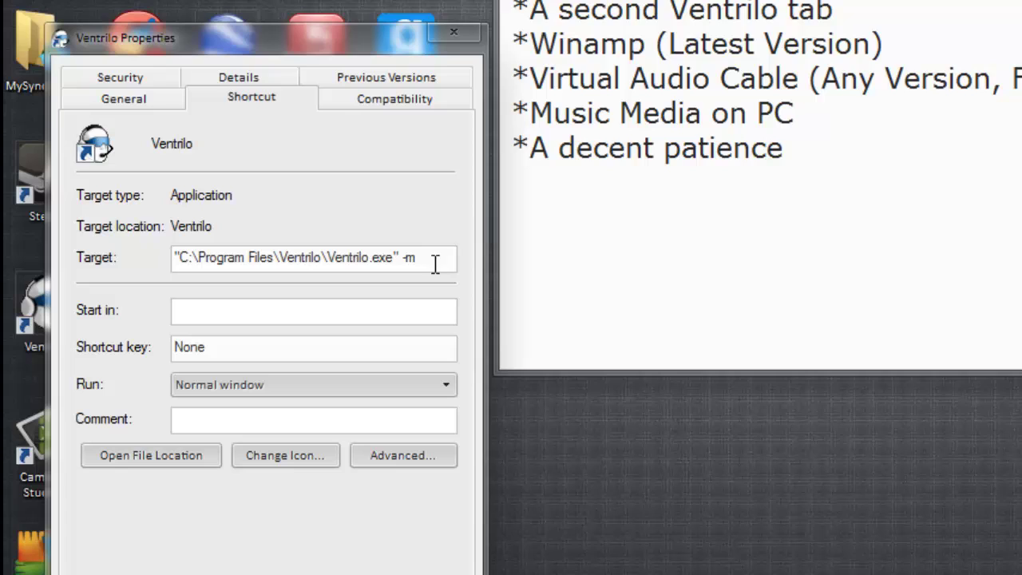
Write the shortcut target suffix " -m below the requirements list in Notepad and erase it again.
{"action": "left_click", "coordinate": [981, 228]}
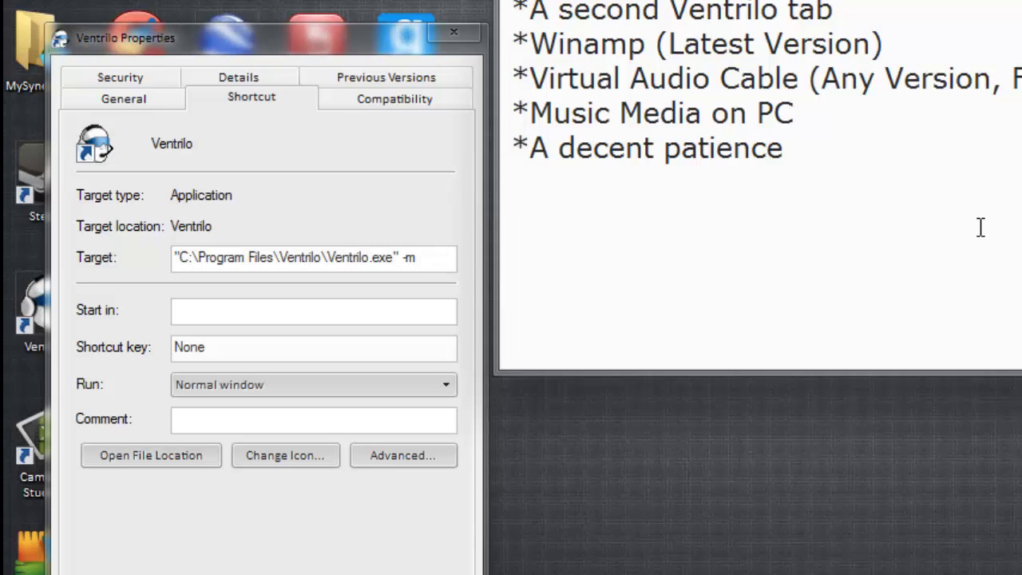
{"action": "type", "text": "\" -m"}
{"action": "key", "text": "shift+Home"}
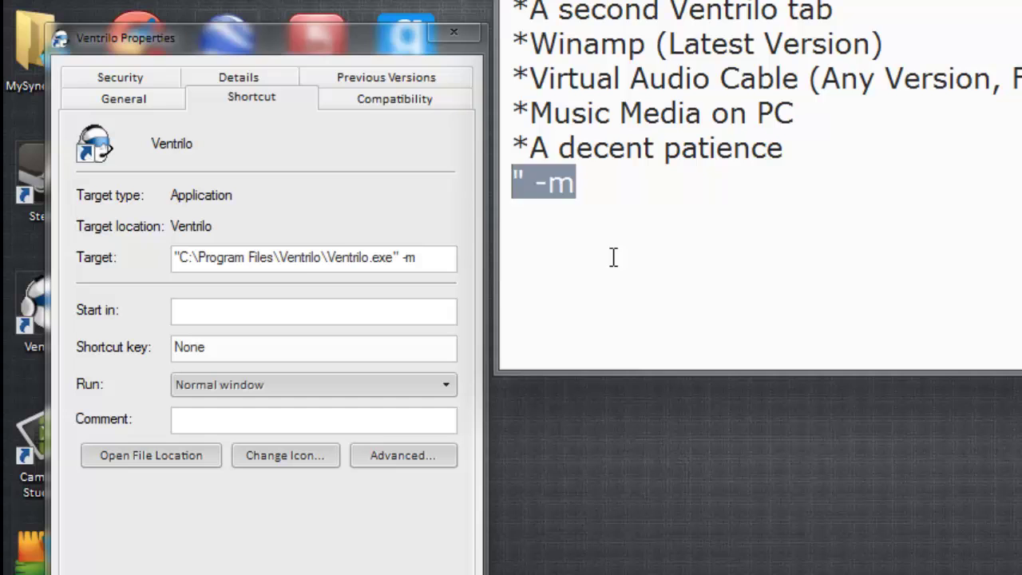
{"action": "key", "text": "BackSpace"}
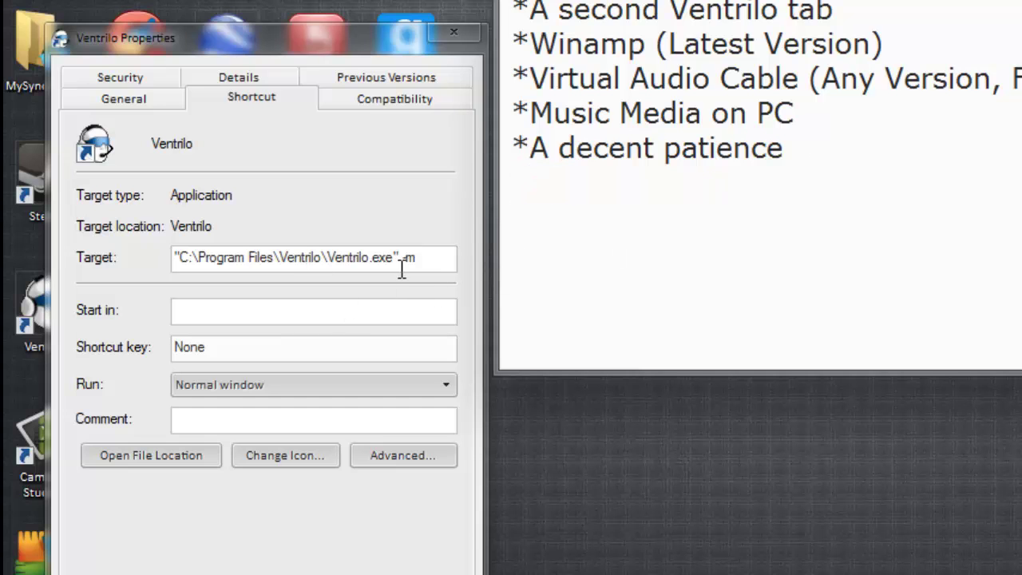
{"action": "key", "text": "Return"}
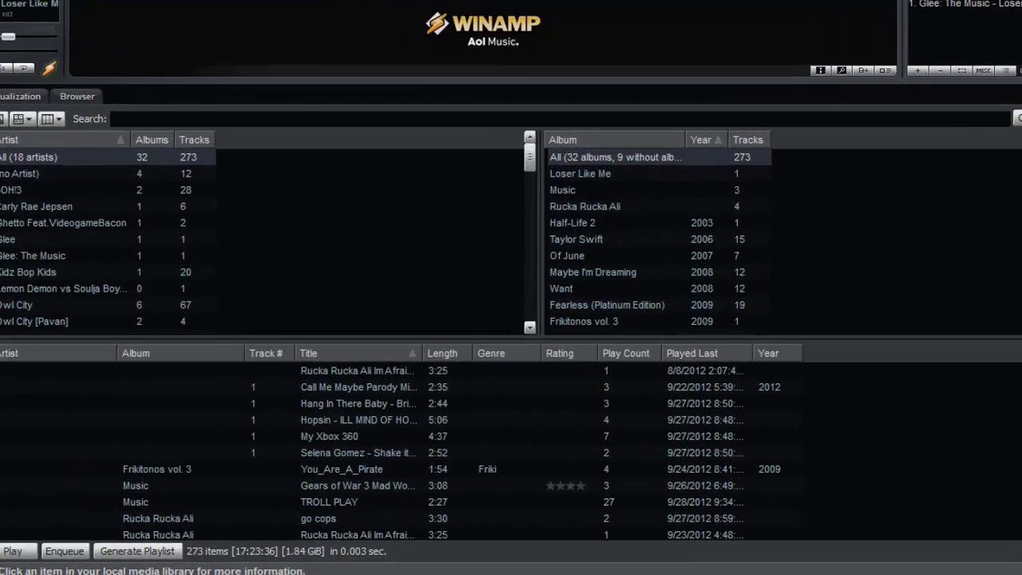
Look over the virtual audio cable 4.0.1 full torrent page and switch to the Winamp 5.63 Full download page.
{"action": "left_click", "coordinate": [966, 6]}
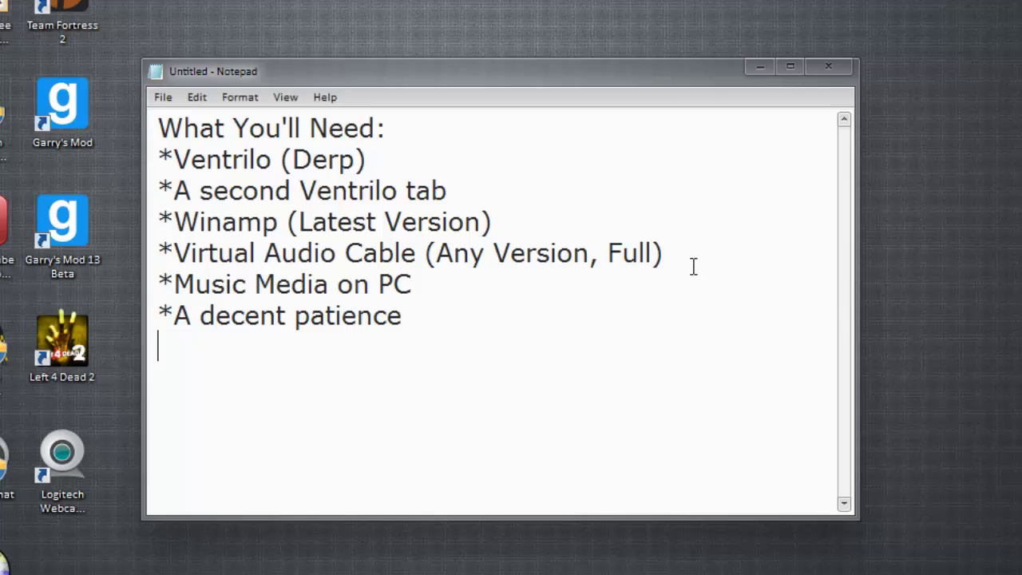
{"action": "mouse_move", "coordinate": [678, 254]}
{"action": "left_mouse_down"}
{"action": "mouse_move", "coordinate": [132, 252]}
{"action": "mouse_move", "coordinate": [726, 299]}
{"action": "mouse_move", "coordinate": [675, 253]}
{"action": "left_mouse_up"}
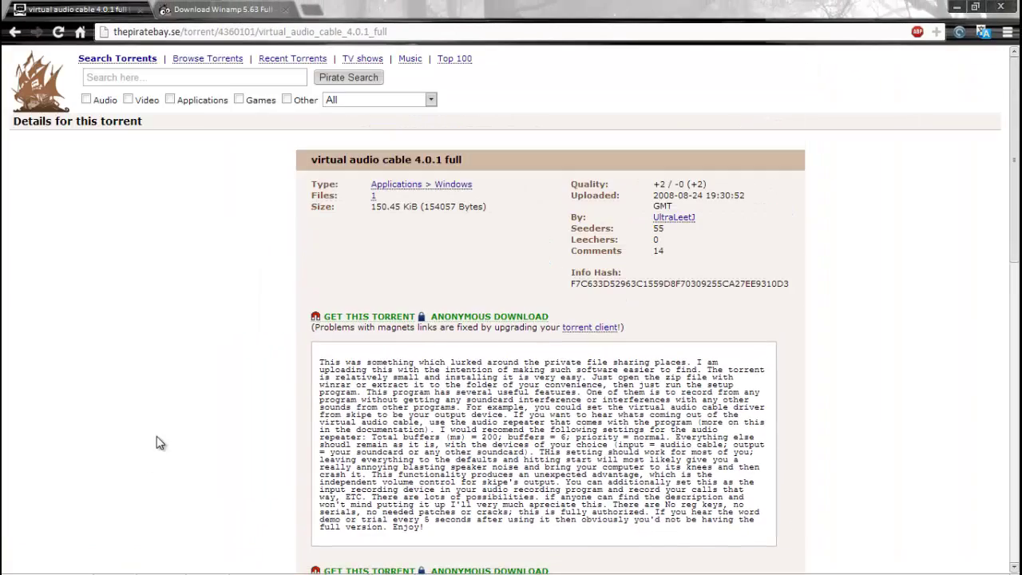
{"action": "scroll", "coordinate": [157, 436], "scroll_direction": "down", "scroll_amount": 8}
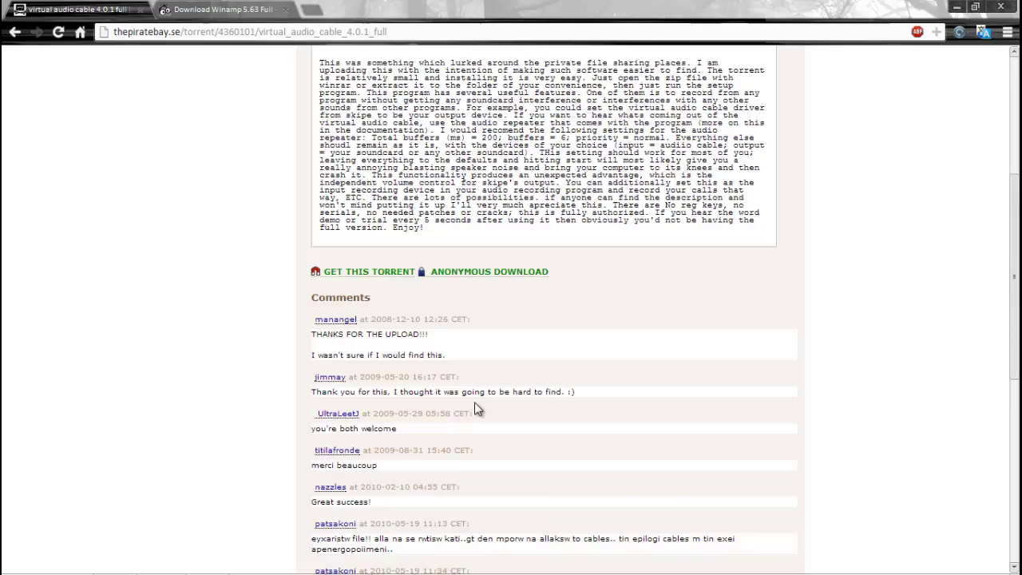
{"action": "scroll", "coordinate": [463, 363], "scroll_direction": "up", "scroll_amount": 10}
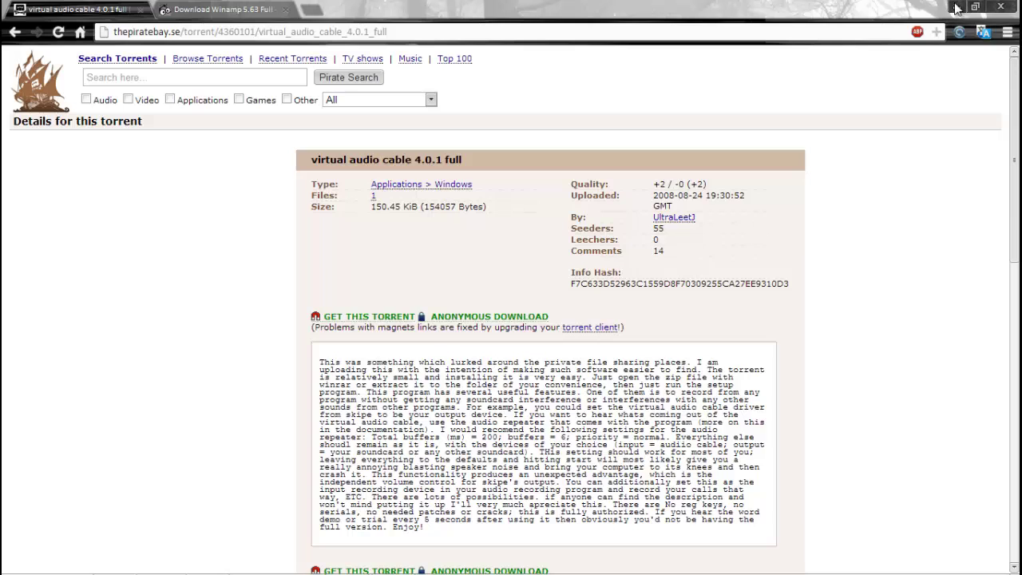
{"action": "left_click", "coordinate": [243, 10]}
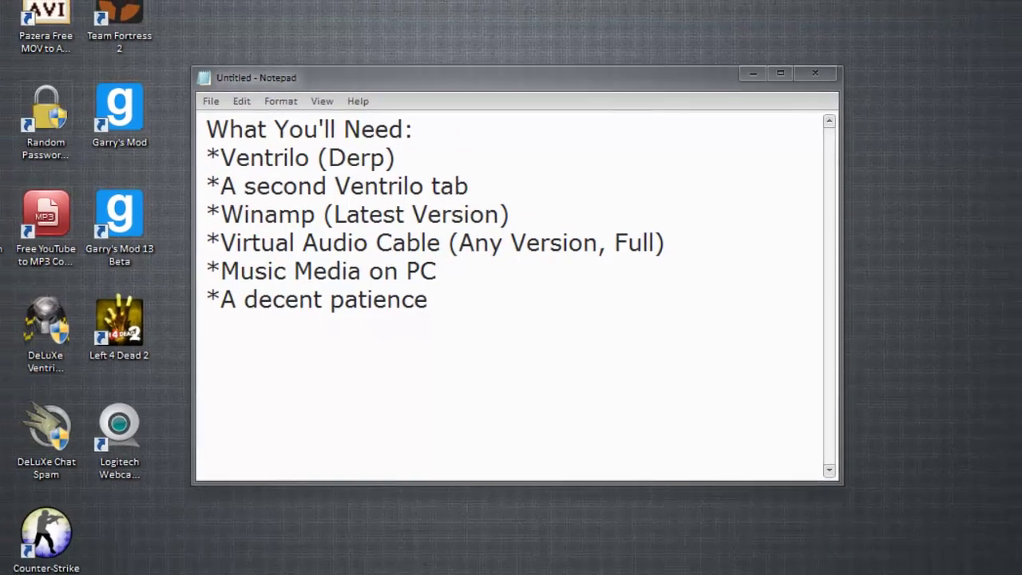
Open the Windows playback devices and enable the Line 1 Virtual Audio Cable playback device.
{"action": "right_click", "coordinate": [943, 563]}
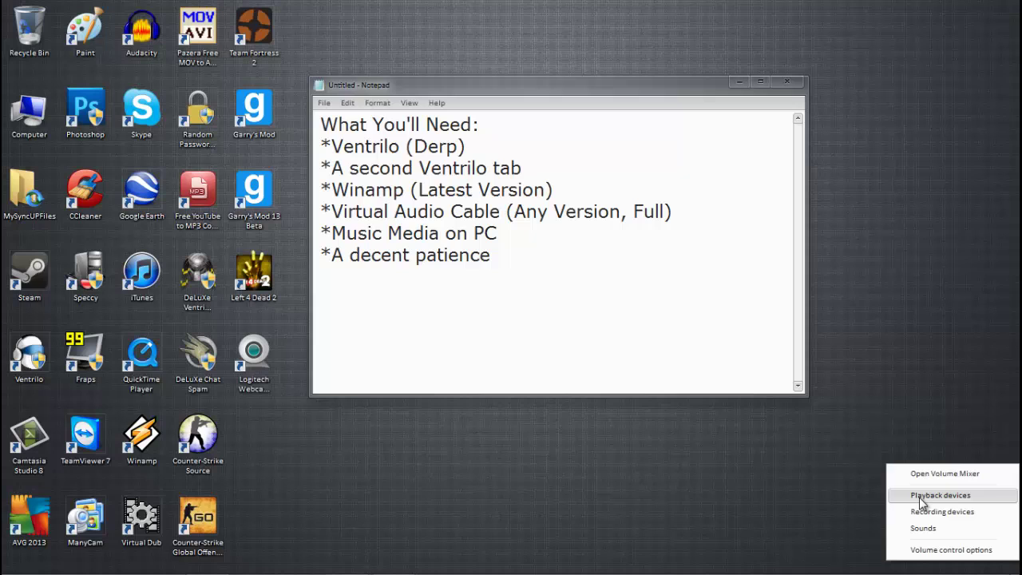
{"action": "left_click", "coordinate": [920, 496]}
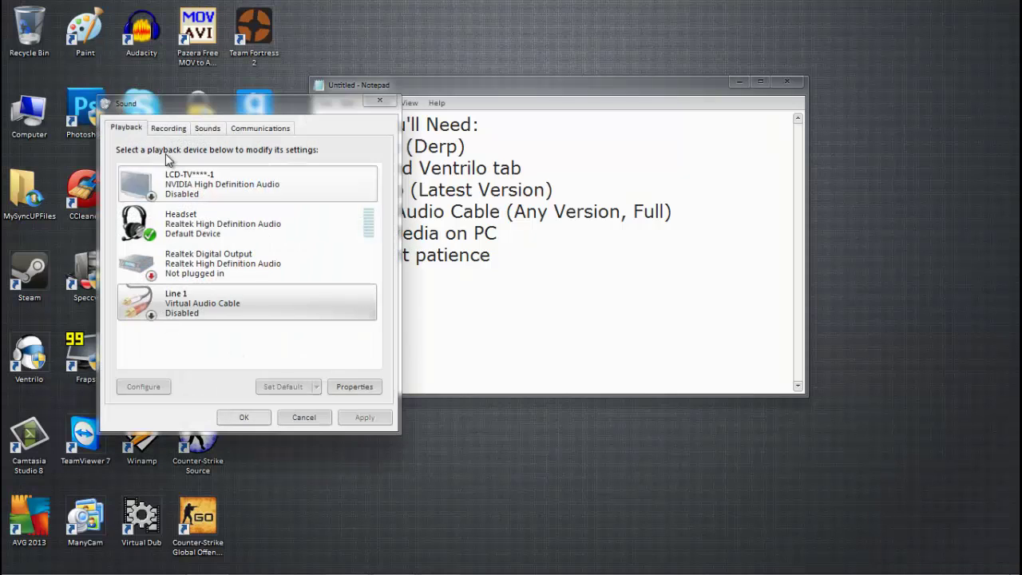
{"action": "left_click", "coordinate": [151, 128]}
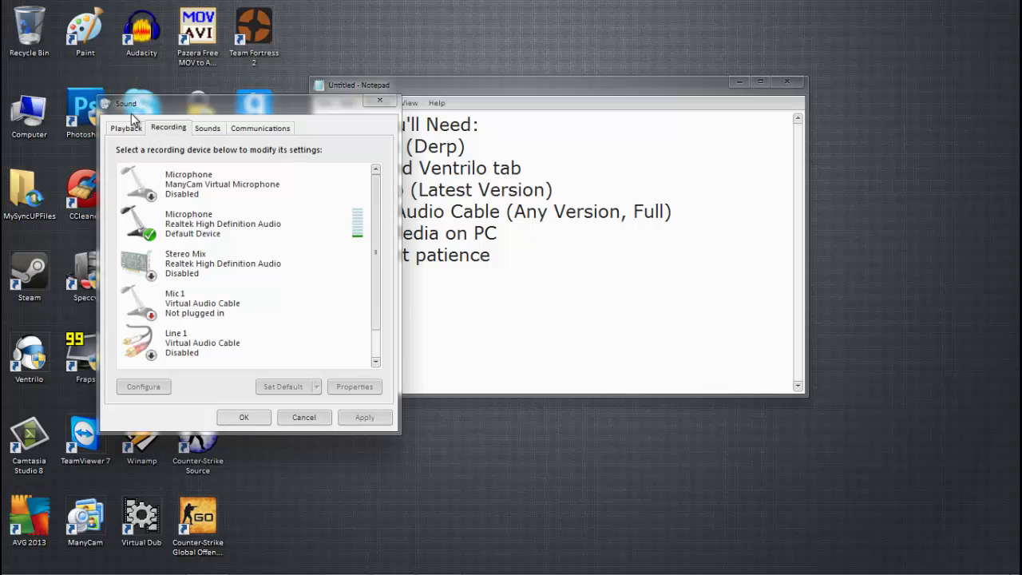
{"action": "left_click", "coordinate": [127, 129]}
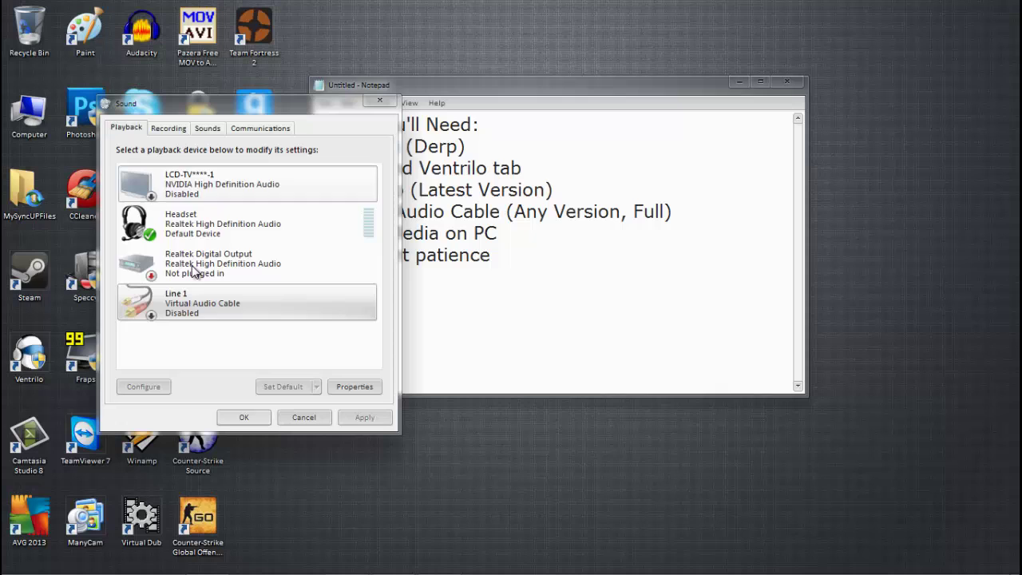
{"action": "right_click", "coordinate": [214, 308]}
{"action": "left_click", "coordinate": [245, 331]}
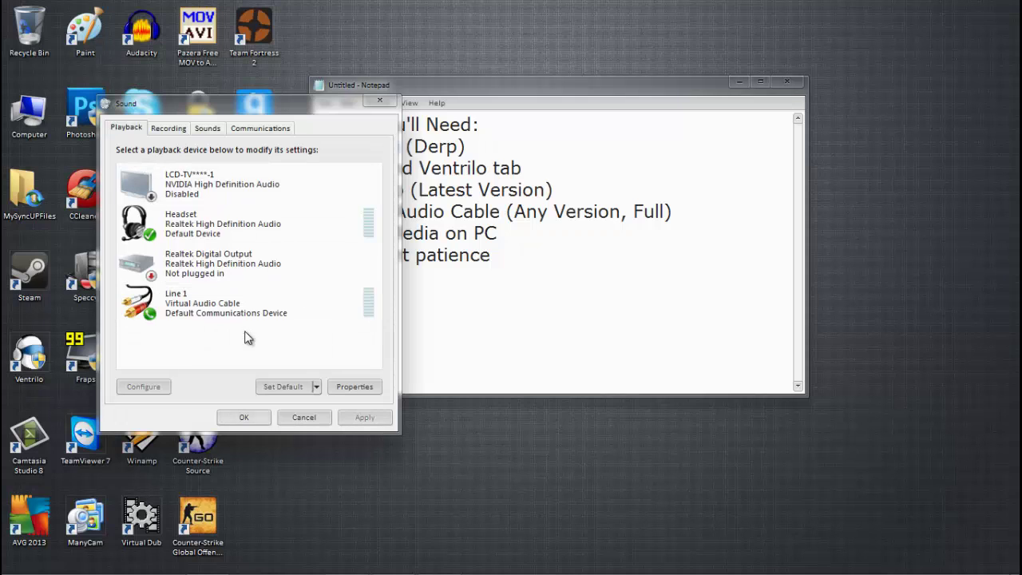
Enable the Line 1 Virtual Audio Cable recording device, review both device lists and confirm the Sound settings.
{"action": "left_click", "coordinate": [169, 129]}
{"action": "right_click", "coordinate": [215, 348]}
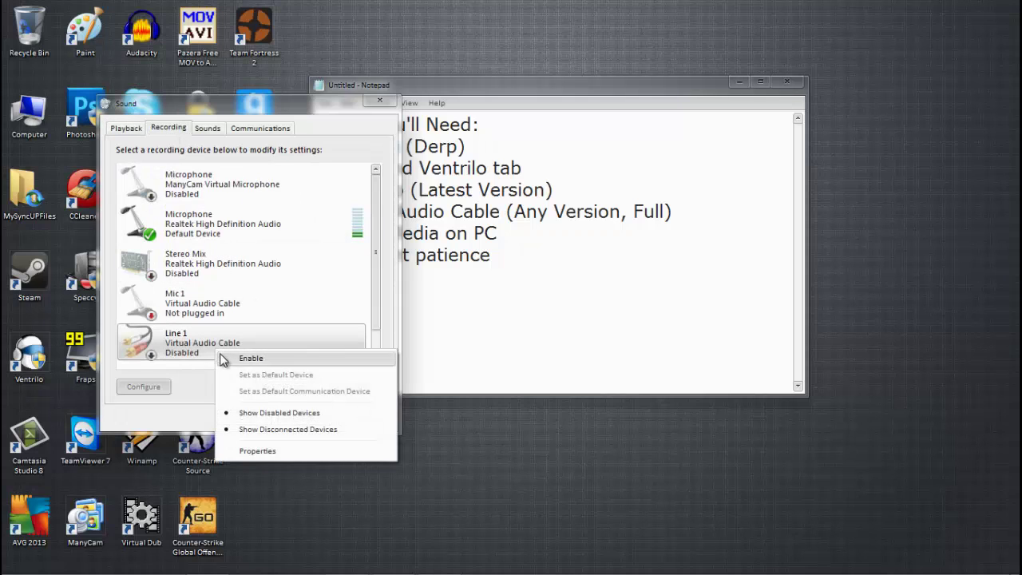
{"action": "left_click", "coordinate": [245, 359]}
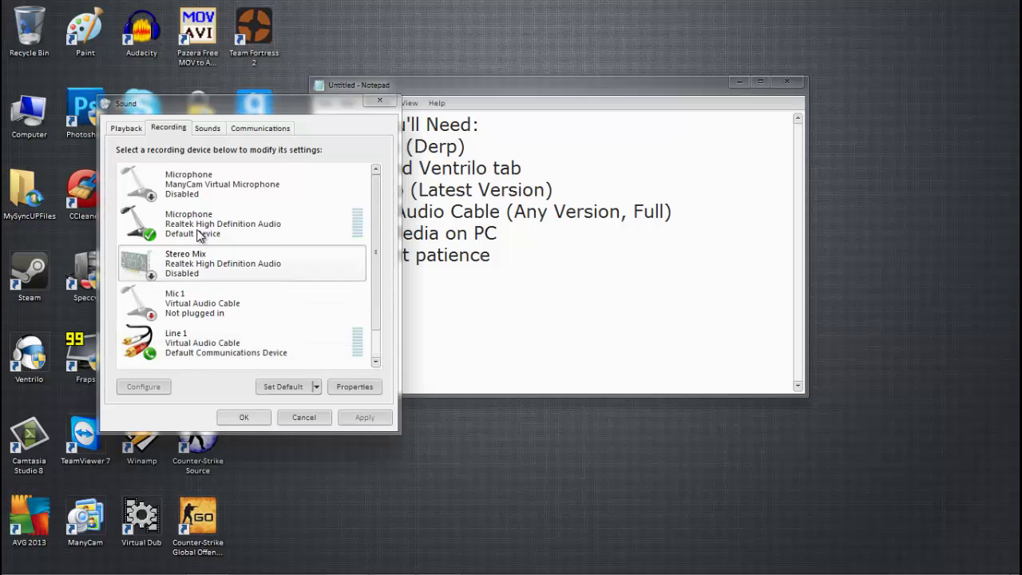
{"action": "left_click", "coordinate": [128, 129]}
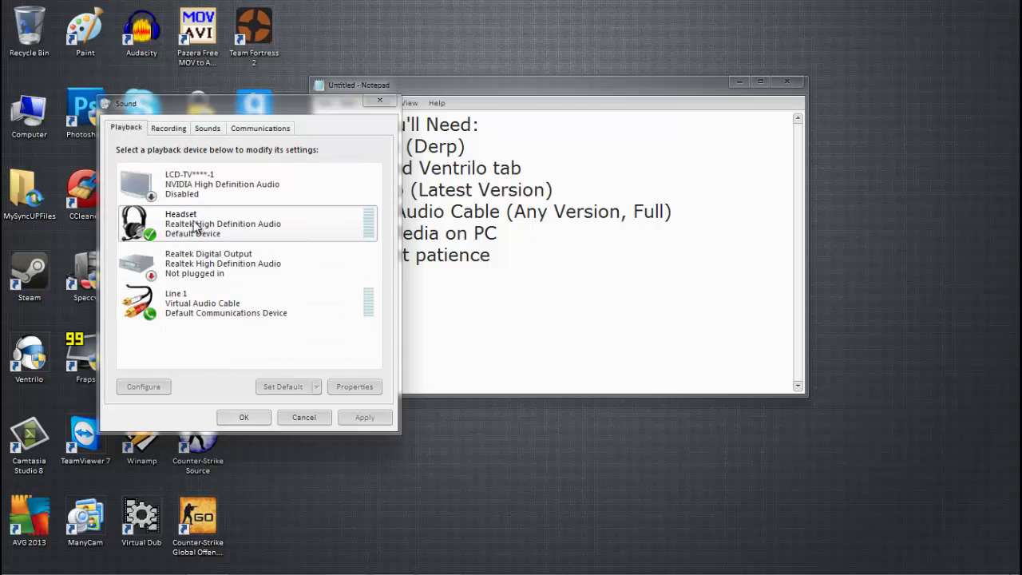
{"action": "left_click", "coordinate": [164, 131]}
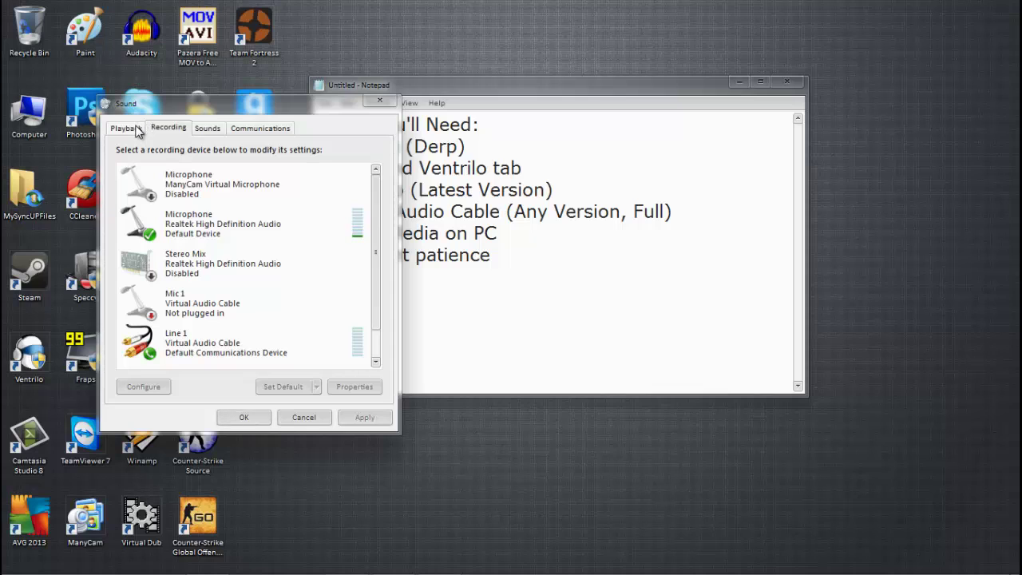
{"action": "left_click", "coordinate": [261, 415]}
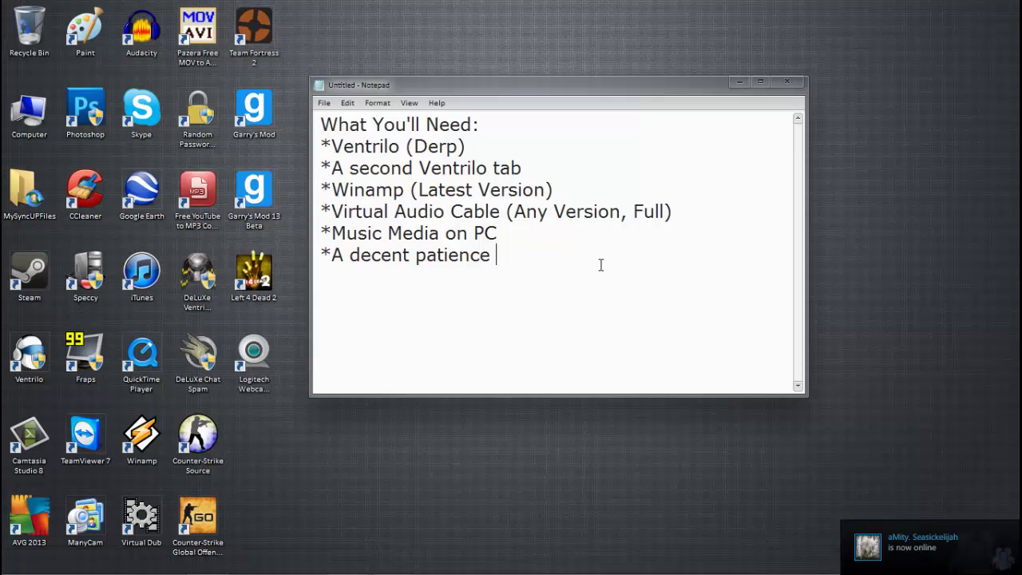
{"action": "key", "text": "shift+Up"}
{"action": "key", "text": "shift+Home"}
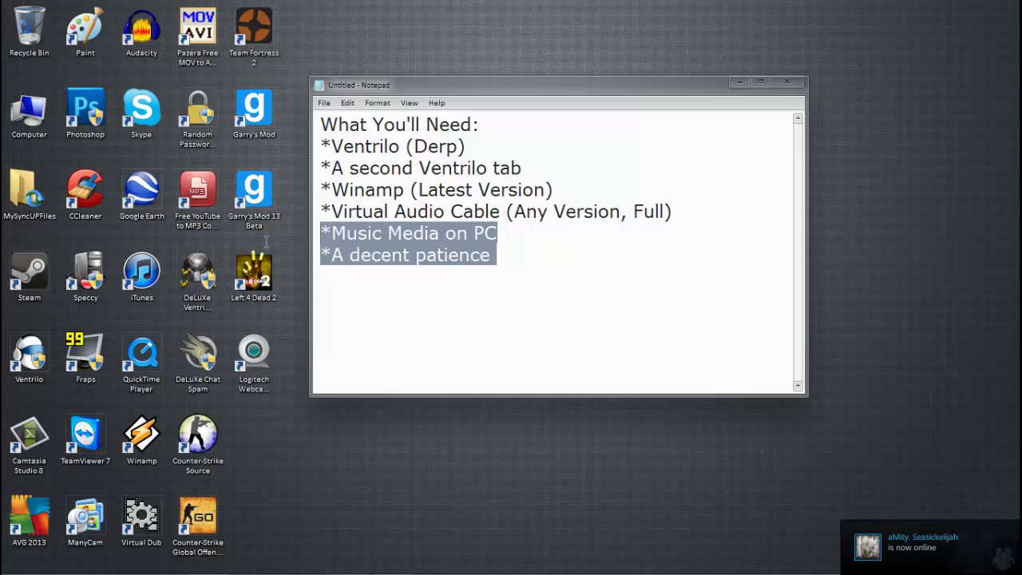
{"action": "key", "text": "shift+Down"}
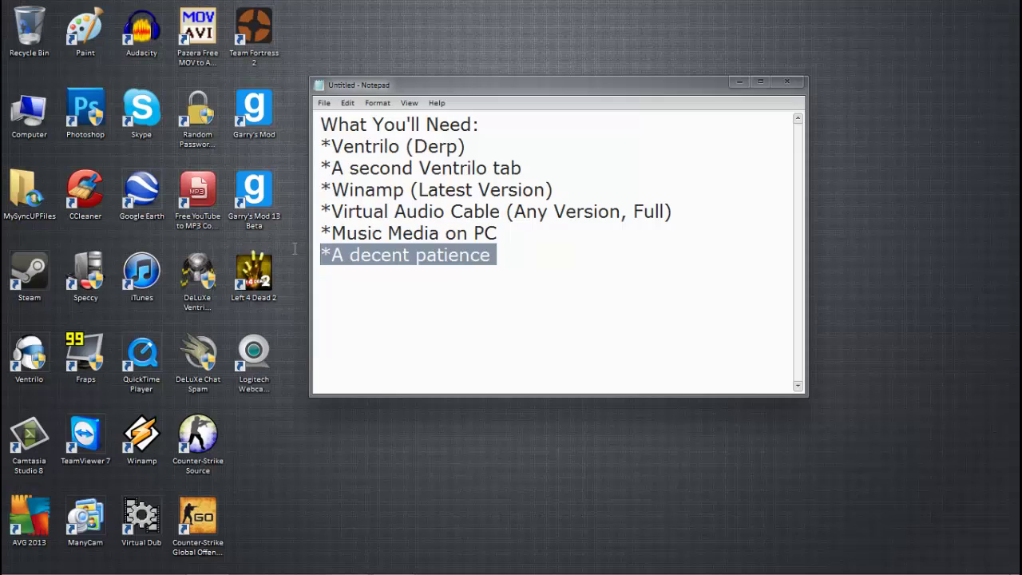
{"action": "left_click", "coordinate": [574, 296]}
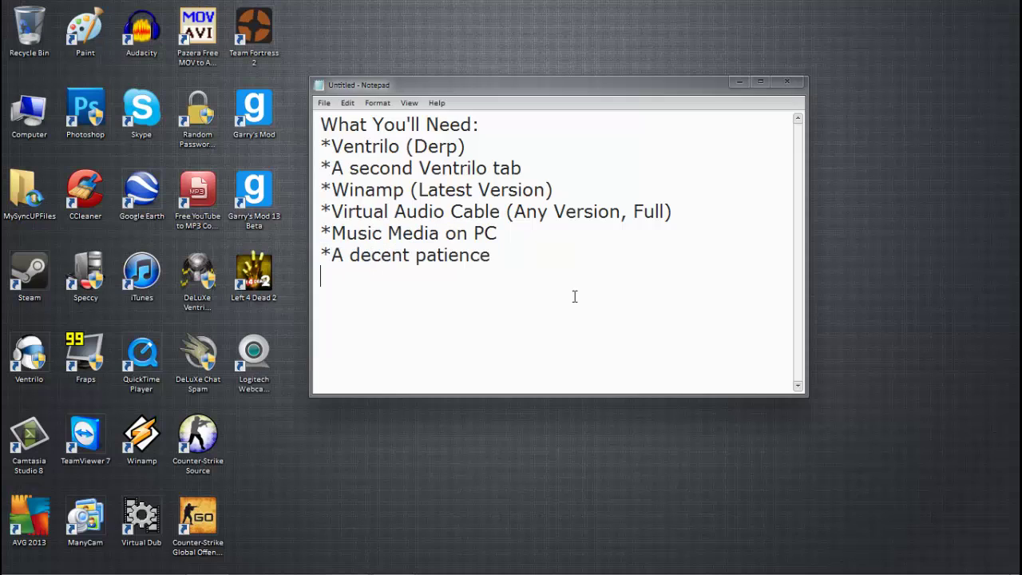
Close the untitled Notepad requirements list without saving it.
{"action": "left_click", "coordinate": [787, 83]}
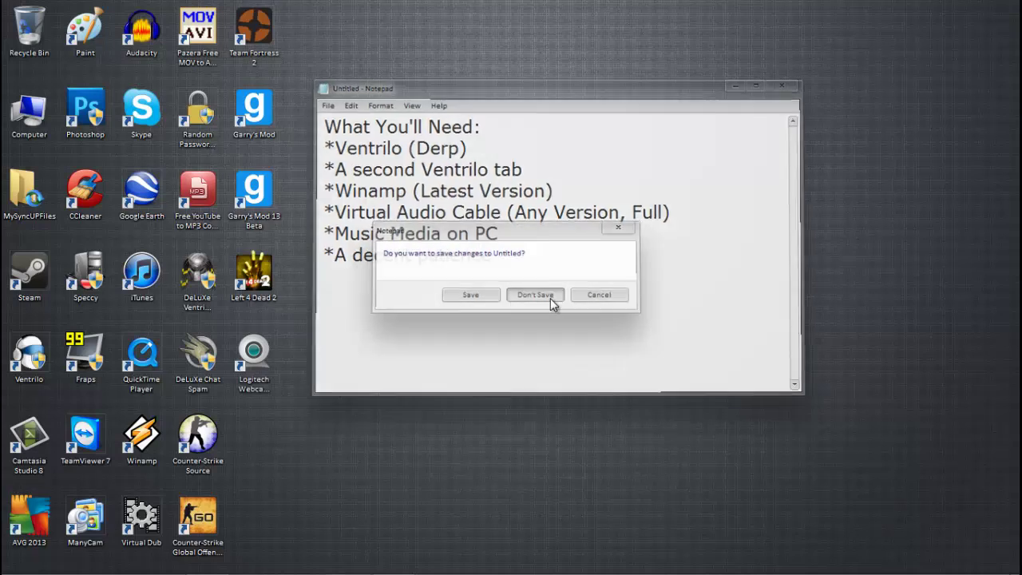
{"action": "left_click", "coordinate": [550, 295]}
Launch Ventrilo twice and arrange its two windows side by side.
{"action": "mouse_move", "coordinate": [224, 571]}
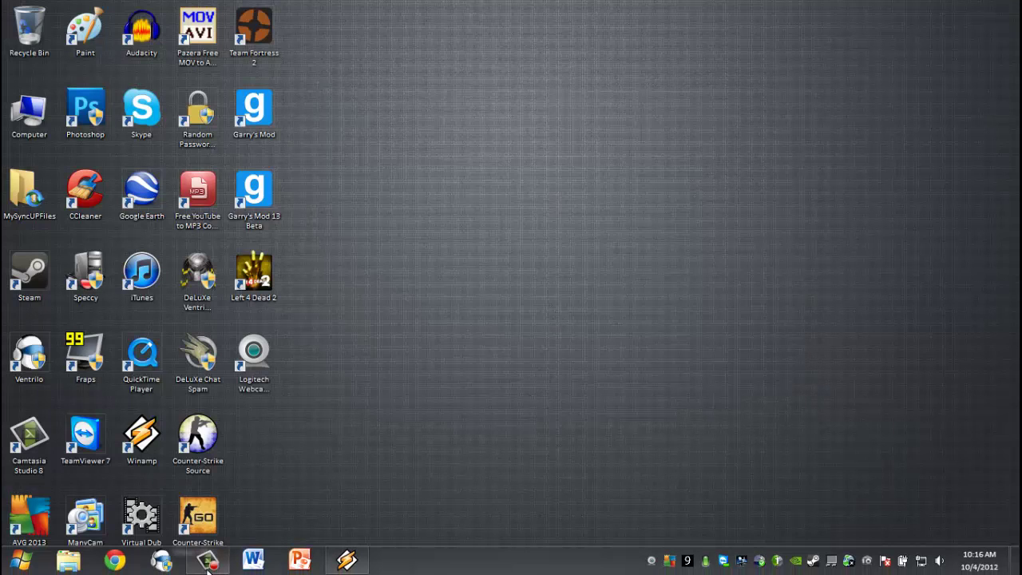
{"action": "left_click", "coordinate": [161, 560]}
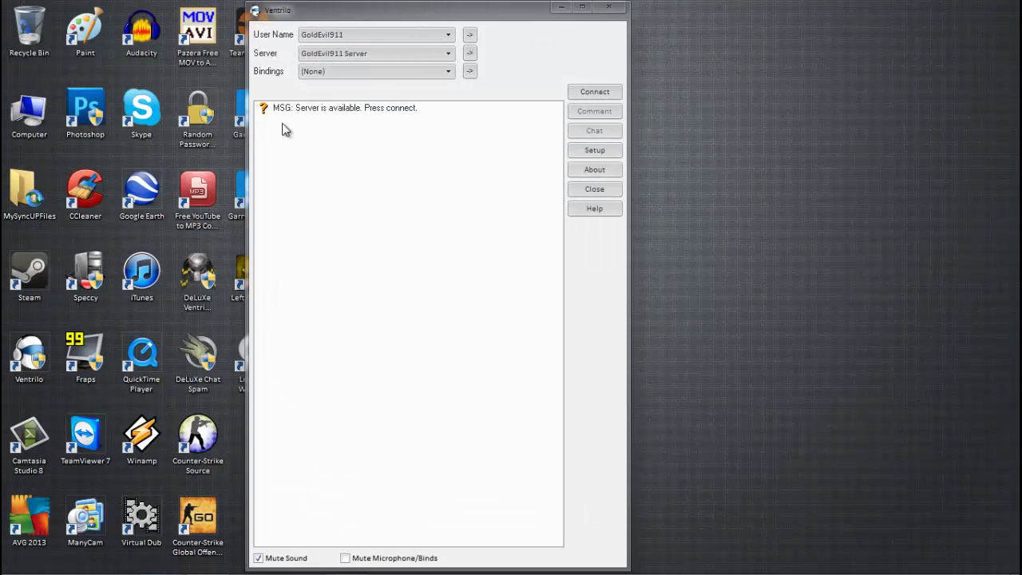
{"action": "left_click", "coordinate": [7, 369]}
{"action": "double_click", "coordinate": [8, 369]}
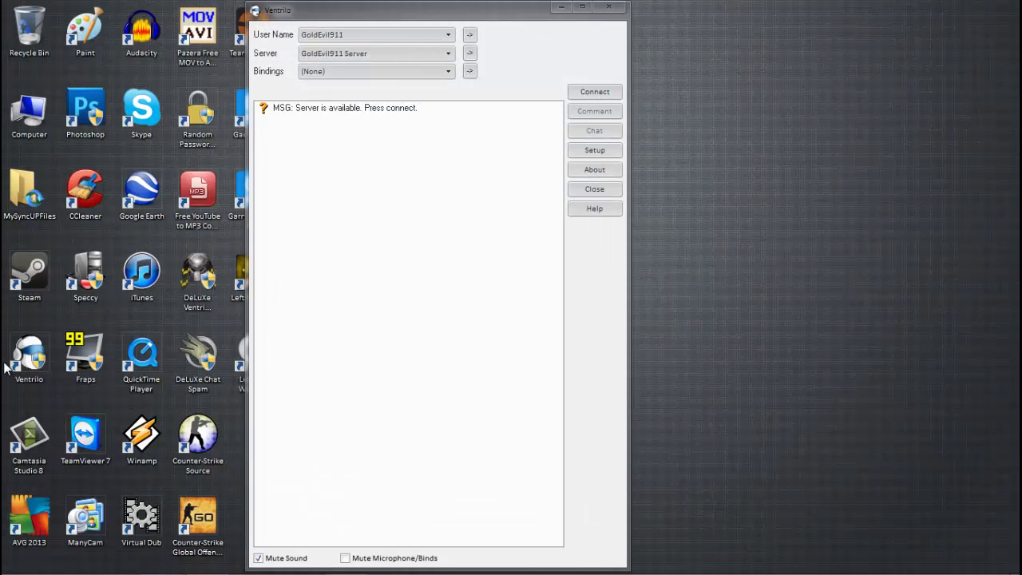
{"action": "left_click_drag", "start_coordinate": [402, 17], "coordinate": [790, 8]}
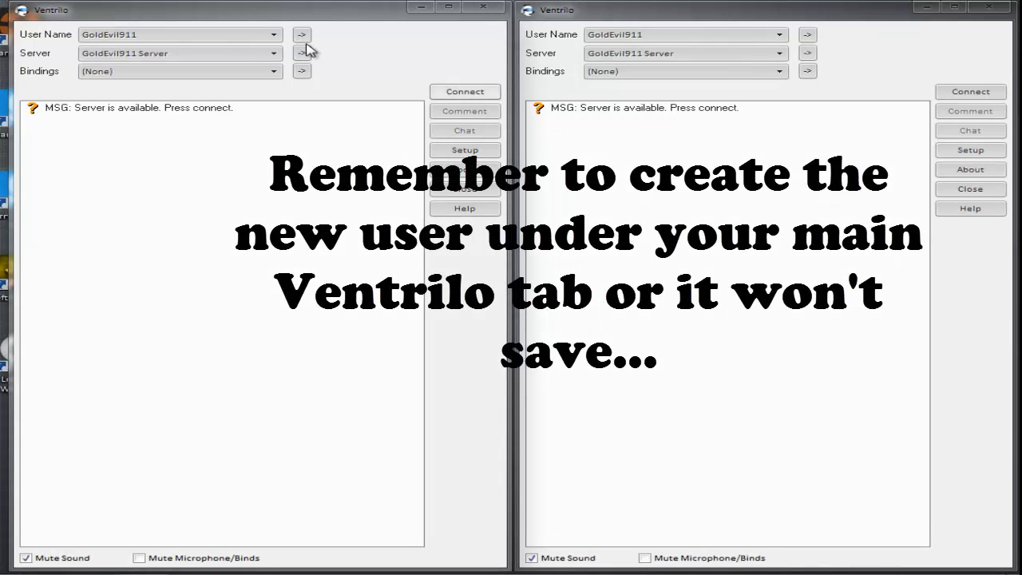
Choose the Anonymous Spammer user in one of the two Ventrilo windows.
{"action": "left_click", "coordinate": [244, 36]}
{"action": "left_click", "coordinate": [236, 47]}
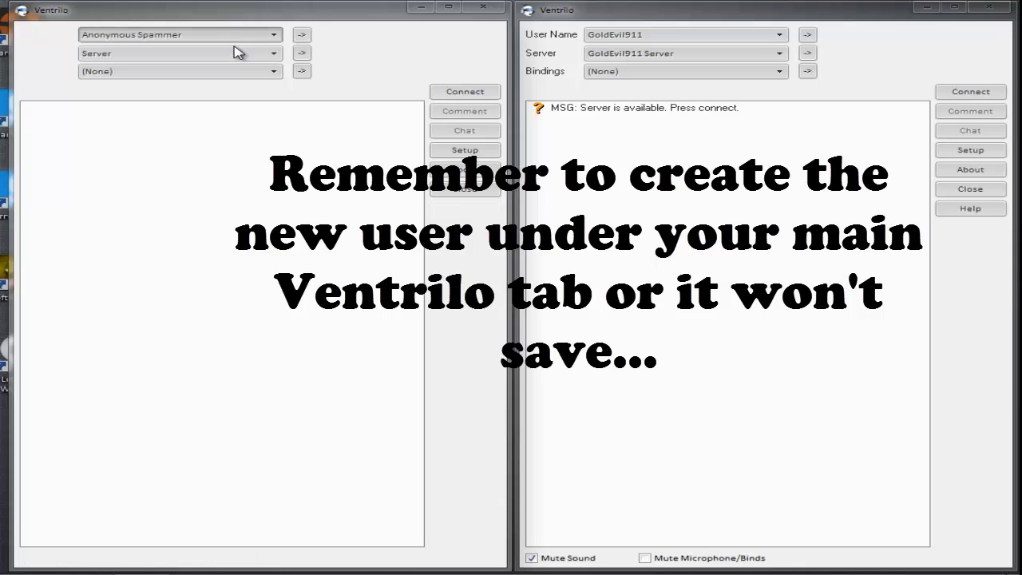
Create a new bindings set named dasjdksakjdska for the Anonymous Spammer user.
{"action": "left_click", "coordinate": [224, 73]}
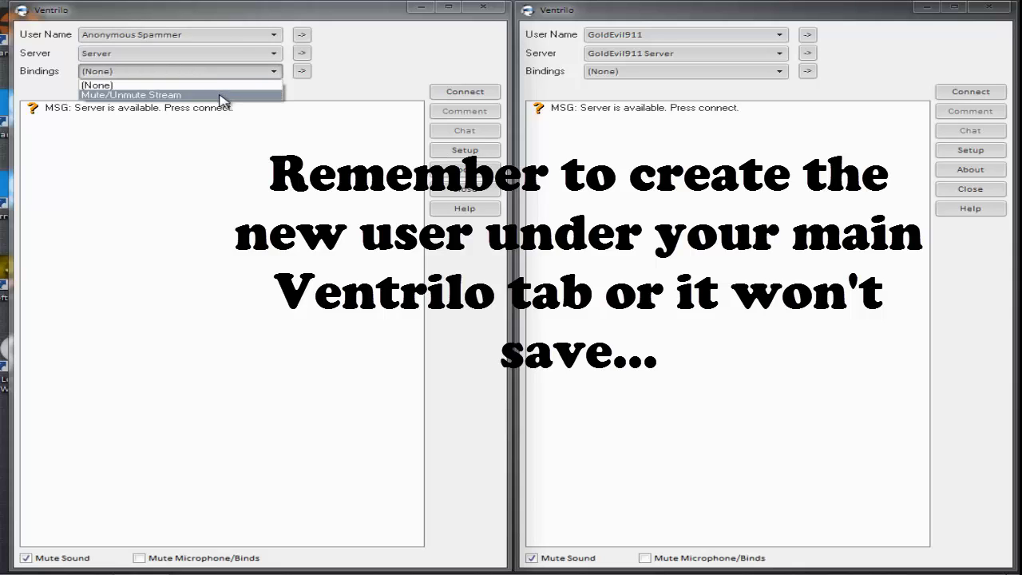
{"action": "left_click", "coordinate": [222, 95]}
{"action": "left_click", "coordinate": [302, 73]}
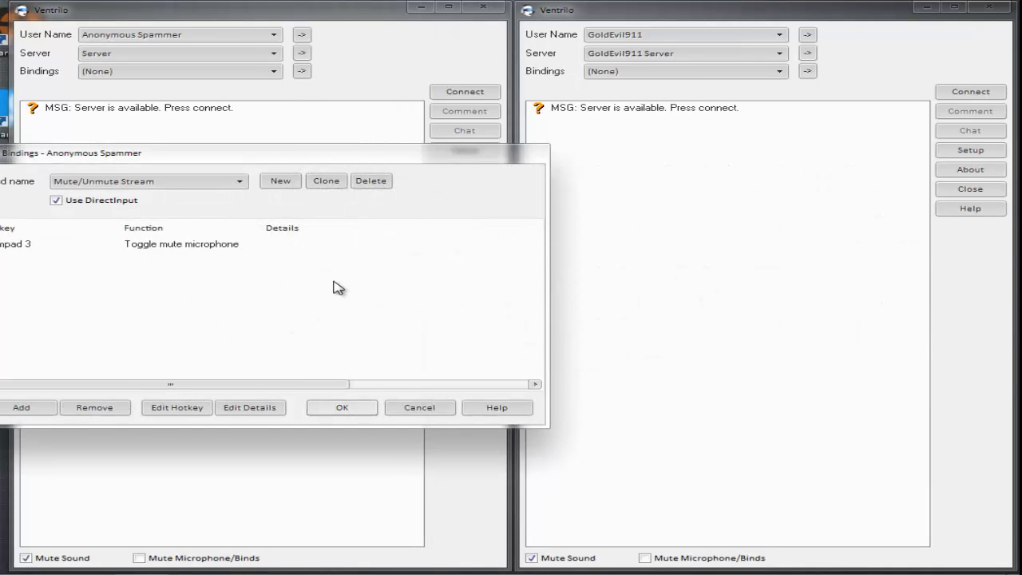
{"action": "left_click", "coordinate": [281, 182]}
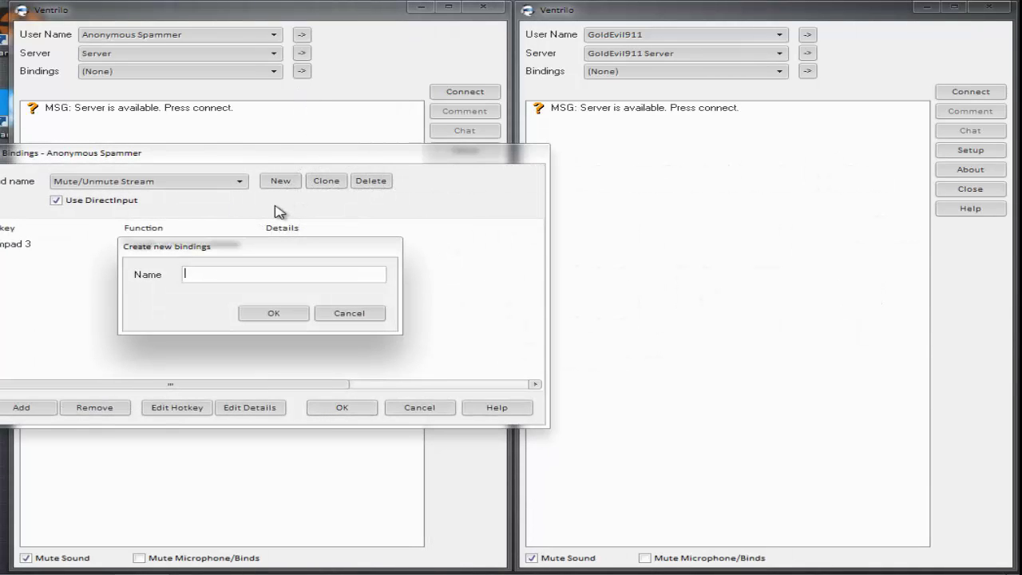
{"action": "type", "text": "dasjdksakjdska"}
{"action": "key", "text": "Return"}
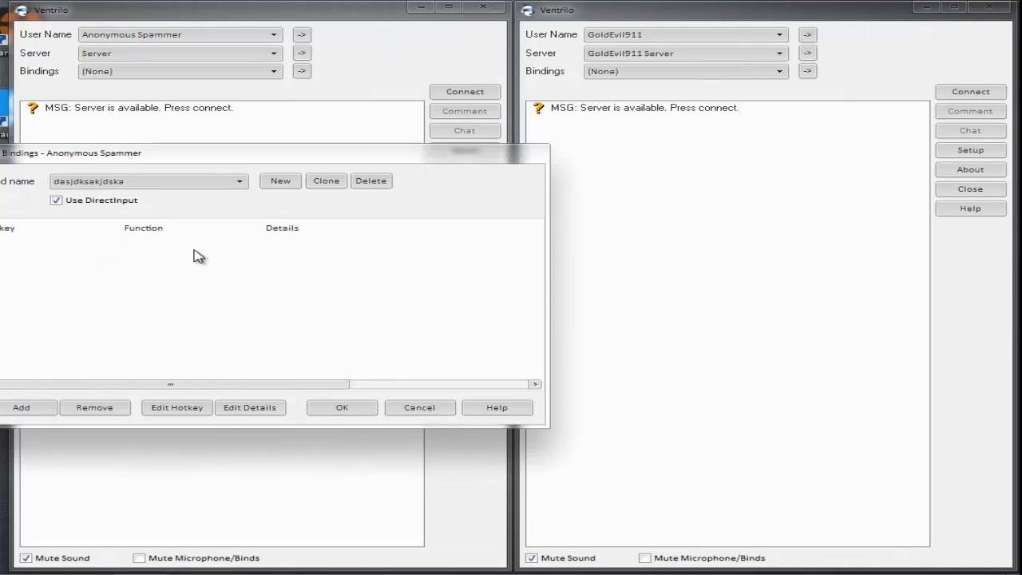
Add a Toggle Mute Microphone function with the Numpad 3 hotkey to dasjdksakjdska, and keep that bindings set selected.
{"action": "left_click", "coordinate": [48, 409]}
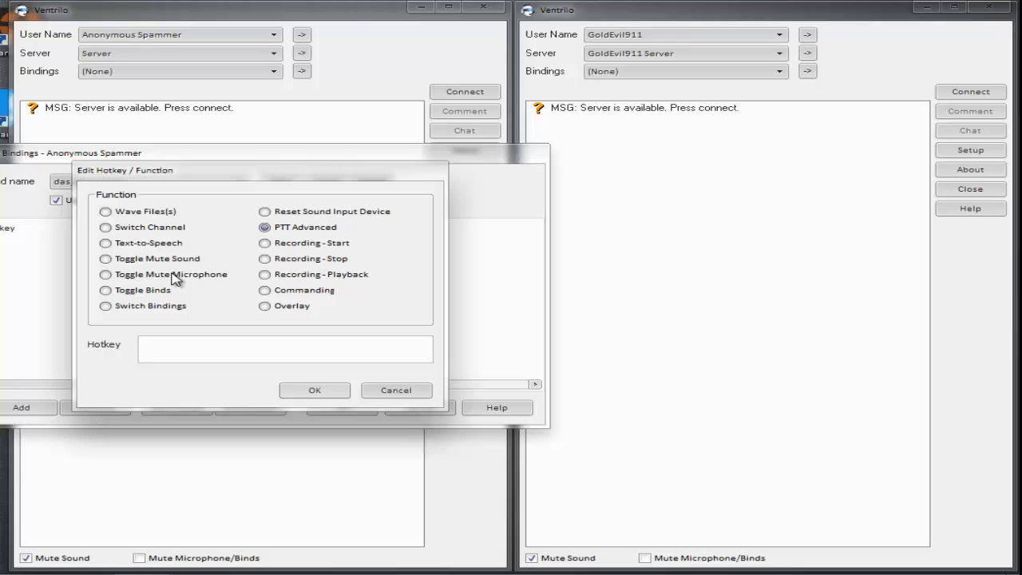
{"action": "left_click", "coordinate": [174, 277]}
{"action": "left_click", "coordinate": [220, 346]}
{"action": "key", "text": "KP_3"}
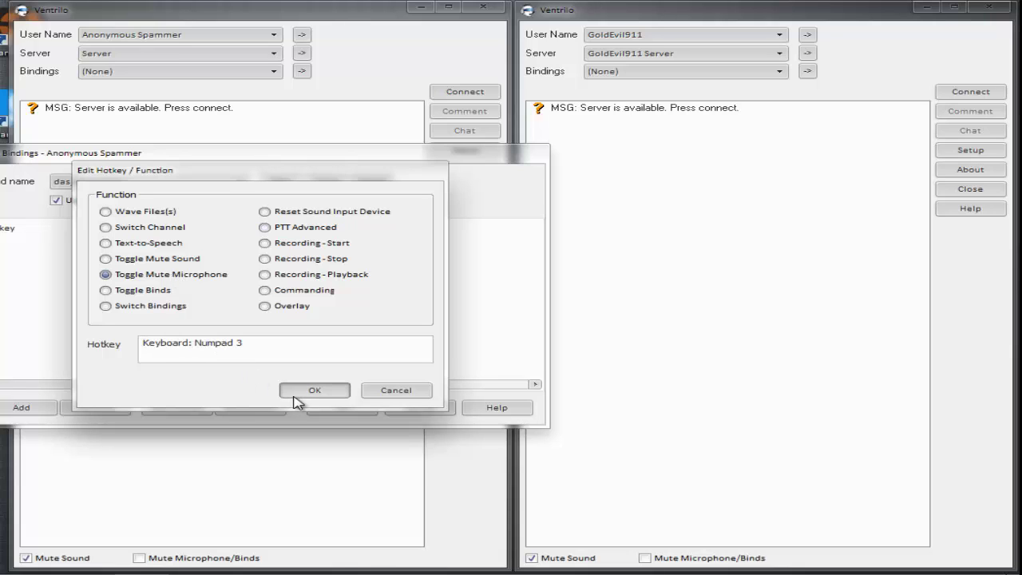
{"action": "left_click", "coordinate": [319, 392]}
{"action": "left_click", "coordinate": [322, 409]}
{"action": "left_click", "coordinate": [120, 73]}
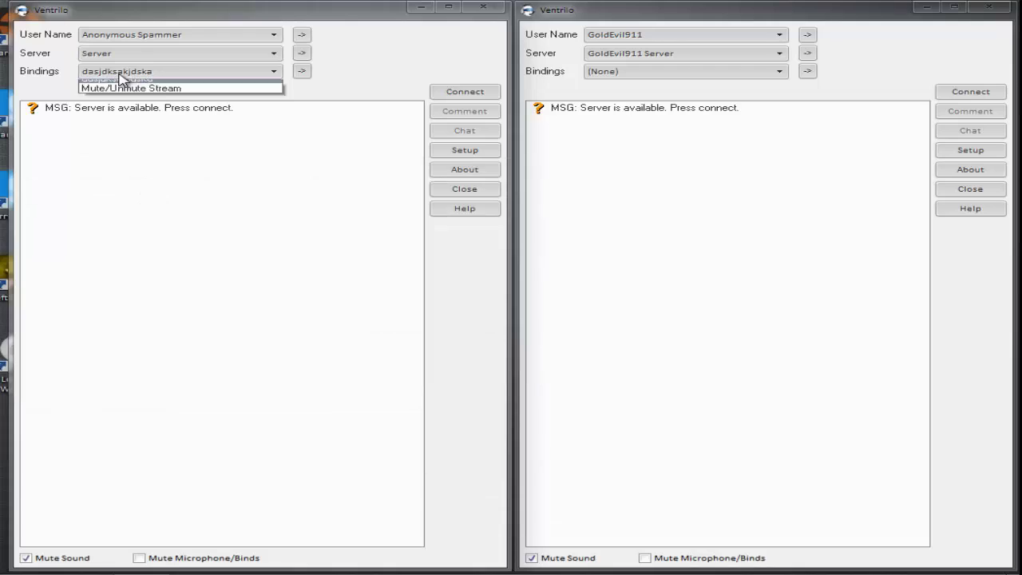
{"action": "left_click", "coordinate": [122, 77]}
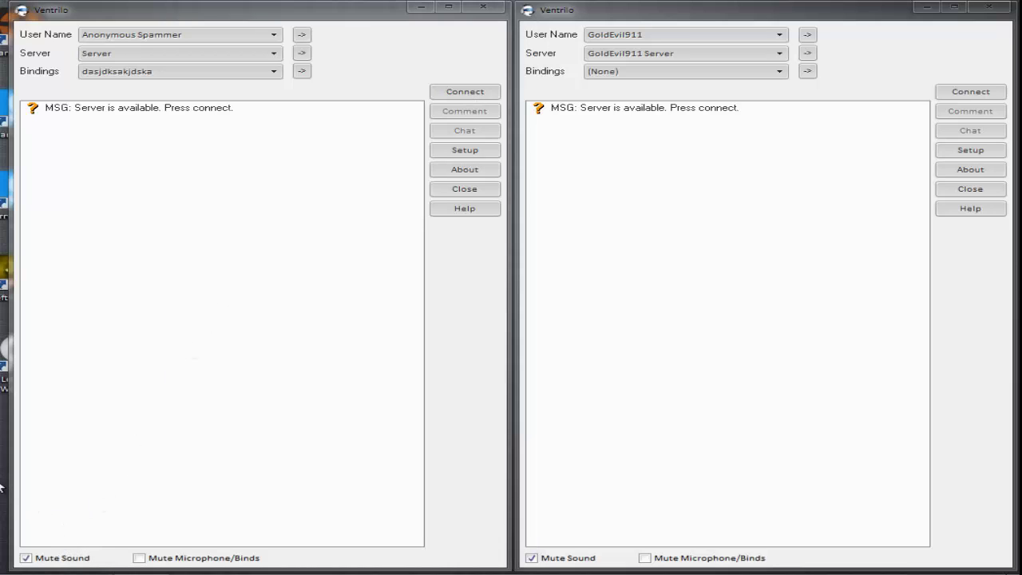
Connect the Anonymous Spammer user to the server and move it into the Music Room channel.
{"action": "left_click", "coordinate": [450, 93]}
{"action": "left_click", "coordinate": [424, 223]}
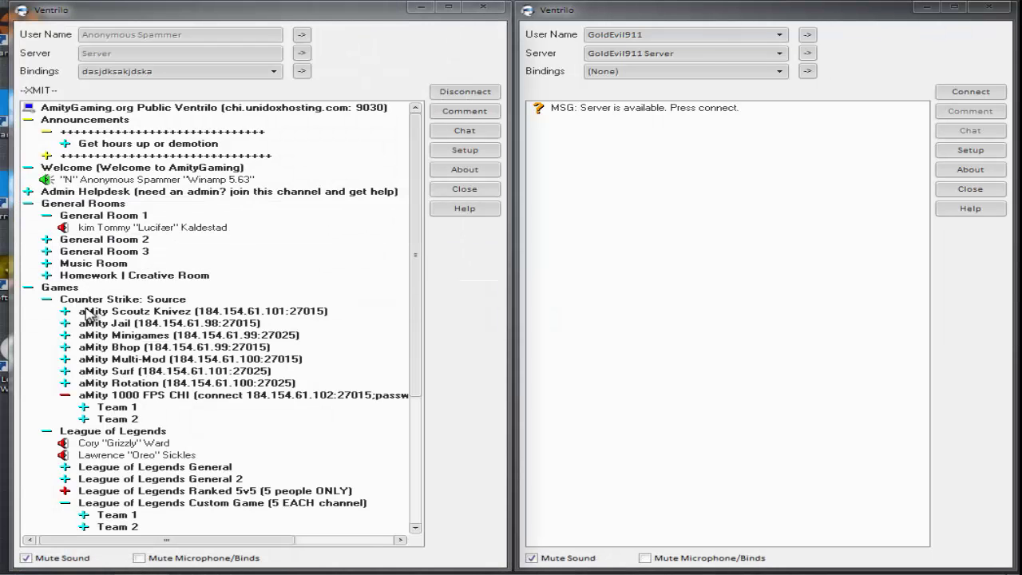
{"action": "double_click", "coordinate": [97, 263]}
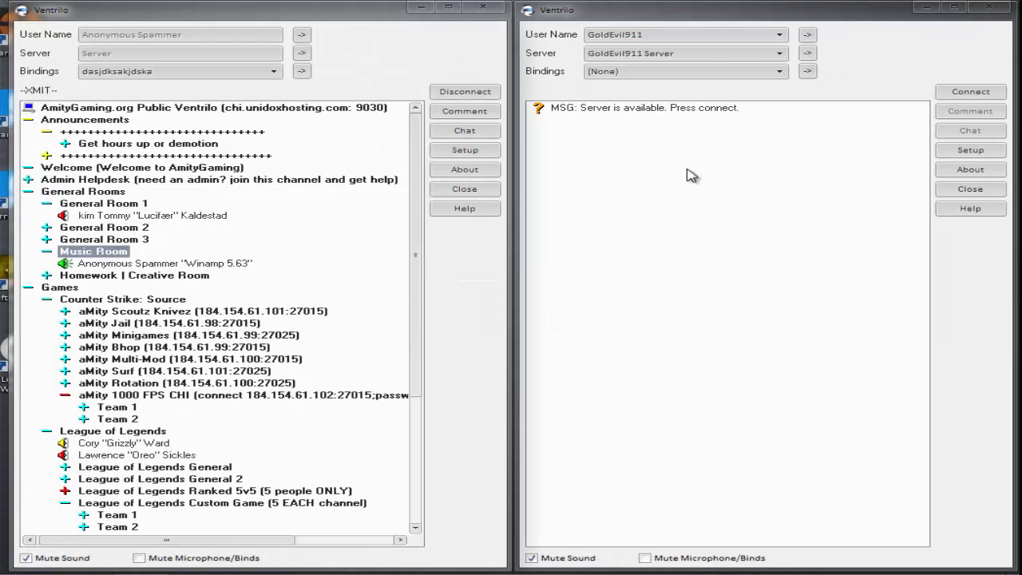
Connect the main user to the server, dismiss the message of the day and join the Music Room channel.
{"action": "left_click", "coordinate": [956, 99]}
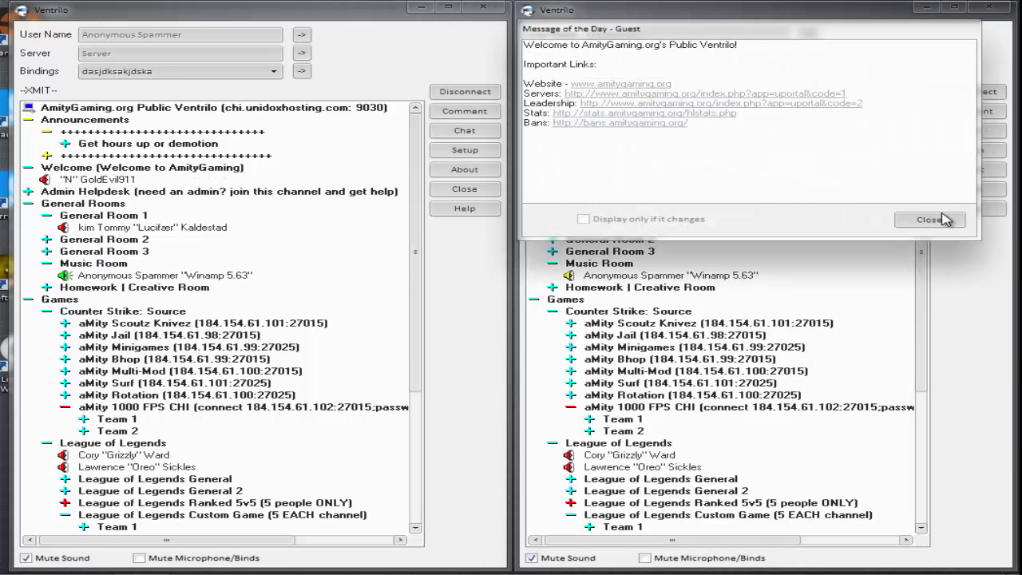
{"action": "left_click", "coordinate": [949, 222]}
{"action": "double_click", "coordinate": [620, 264]}
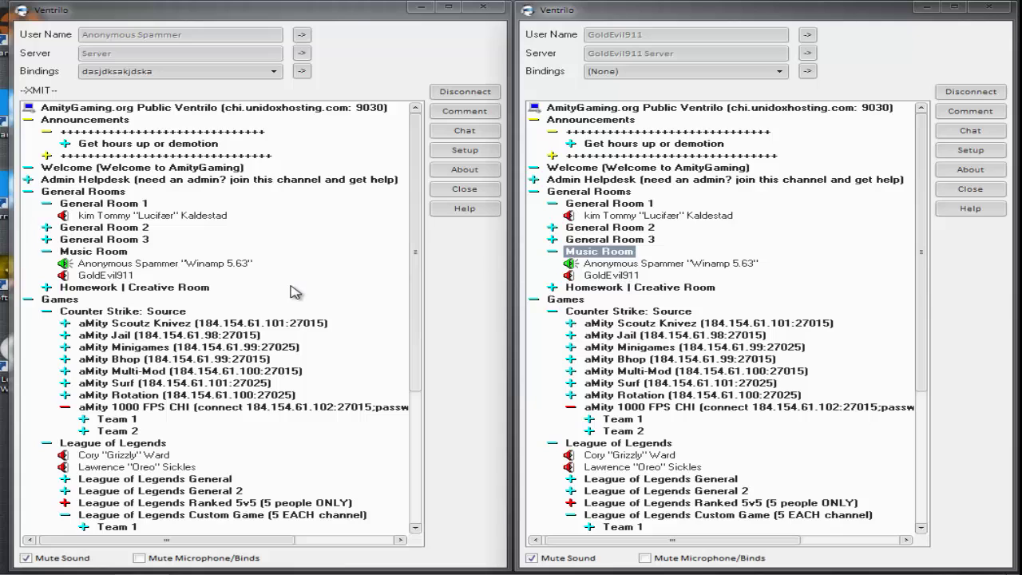
Review the Anonymous Spammer window's setup, checking the Line 1 (Virtual Audio Cable) input device, the mixer and the events, and confirm it.
{"action": "left_click", "coordinate": [469, 151]}
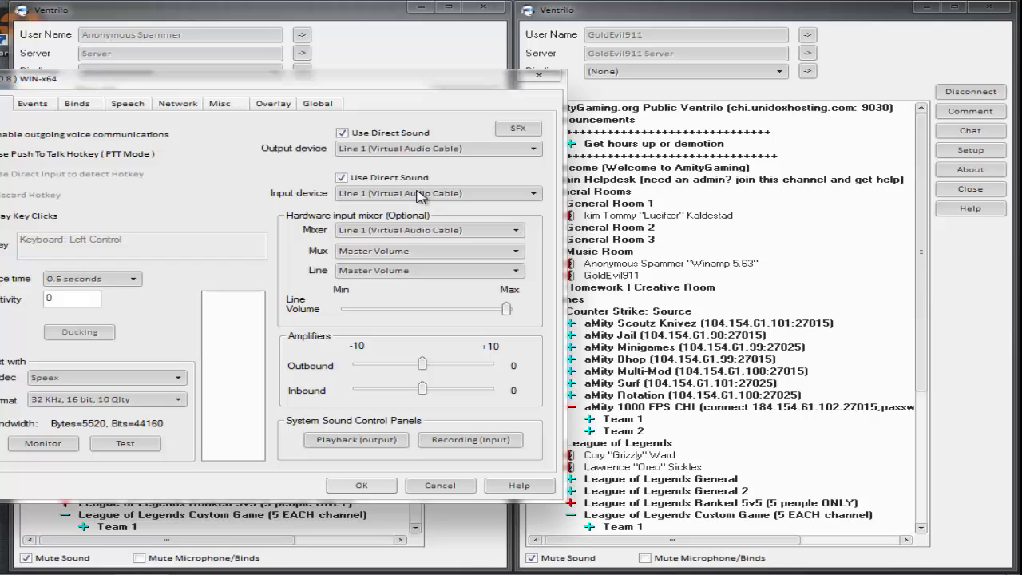
{"action": "left_click", "coordinate": [421, 197]}
{"action": "left_click", "coordinate": [421, 197]}
{"action": "left_click", "coordinate": [380, 230]}
{"action": "left_click", "coordinate": [379, 231]}
{"action": "left_click", "coordinate": [44, 105]}
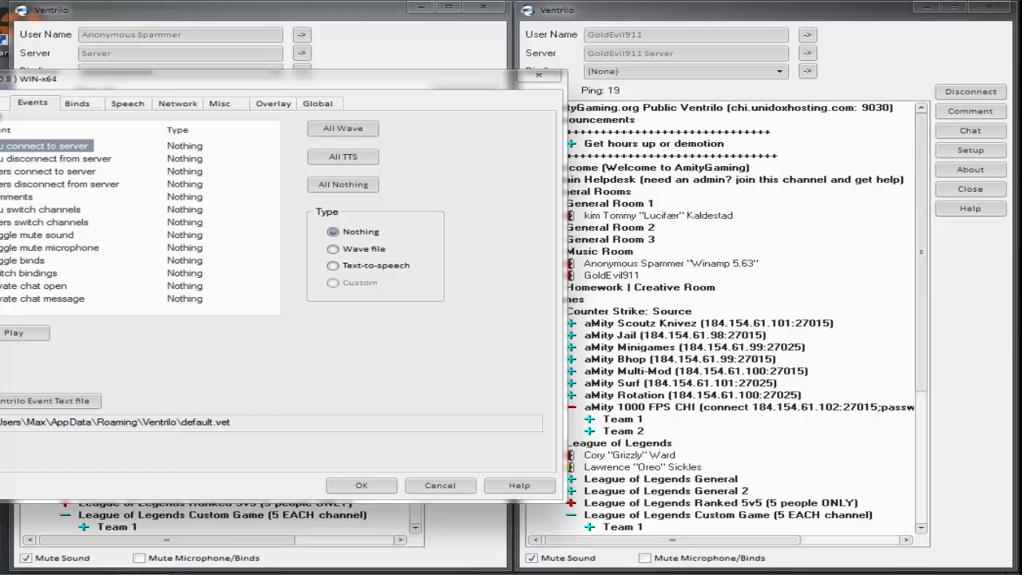
{"action": "left_click", "coordinate": [7, 103]}
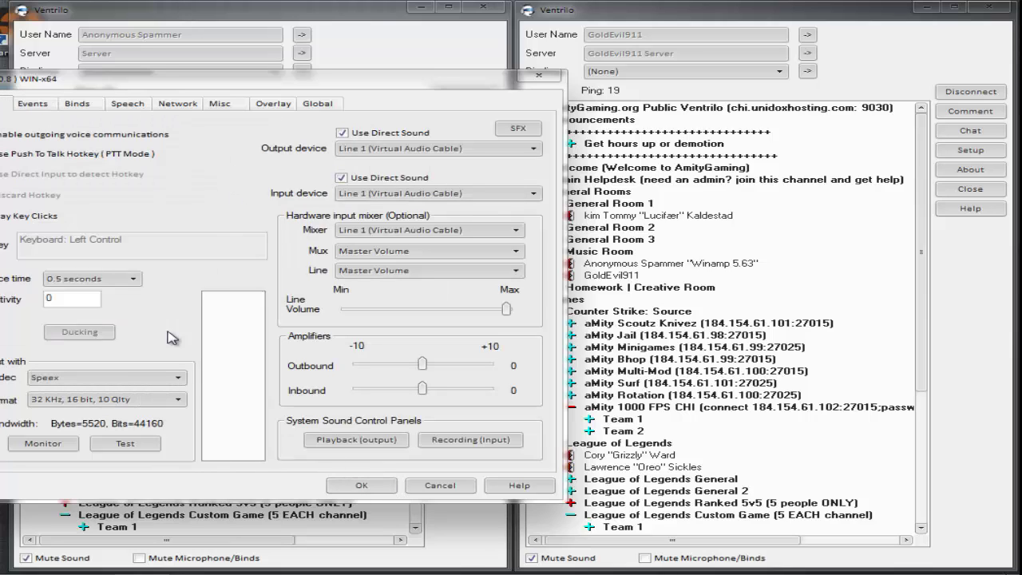
{"action": "left_click", "coordinate": [360, 489]}
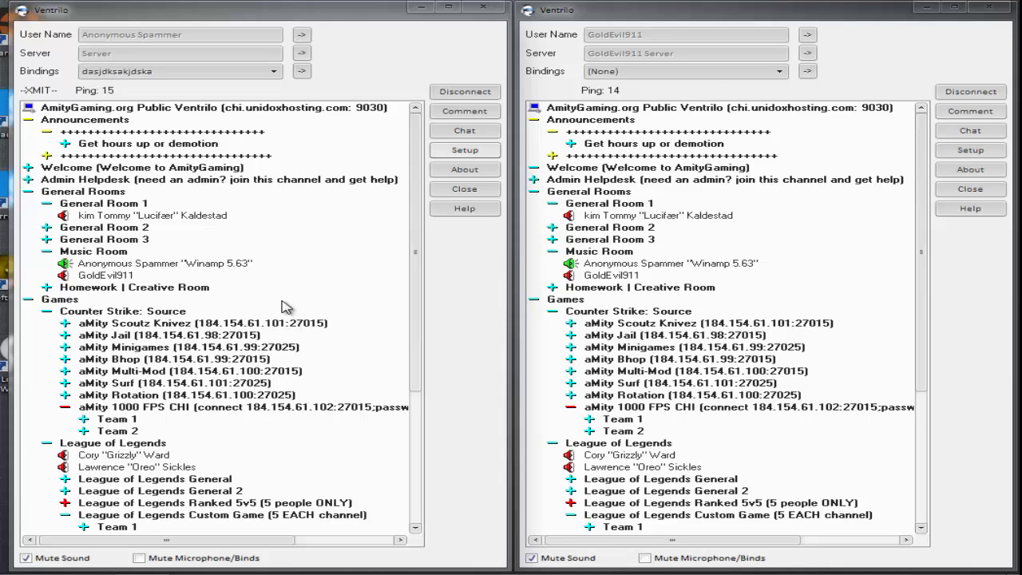
Mute the Anonymous Spammer user's microphone and choose the Mute/Unmute Sound bindings for the main user.
{"action": "key", "text": "F2"}
{"action": "left_click", "coordinate": [613, 73]}
{"action": "left_click", "coordinate": [627, 95]}
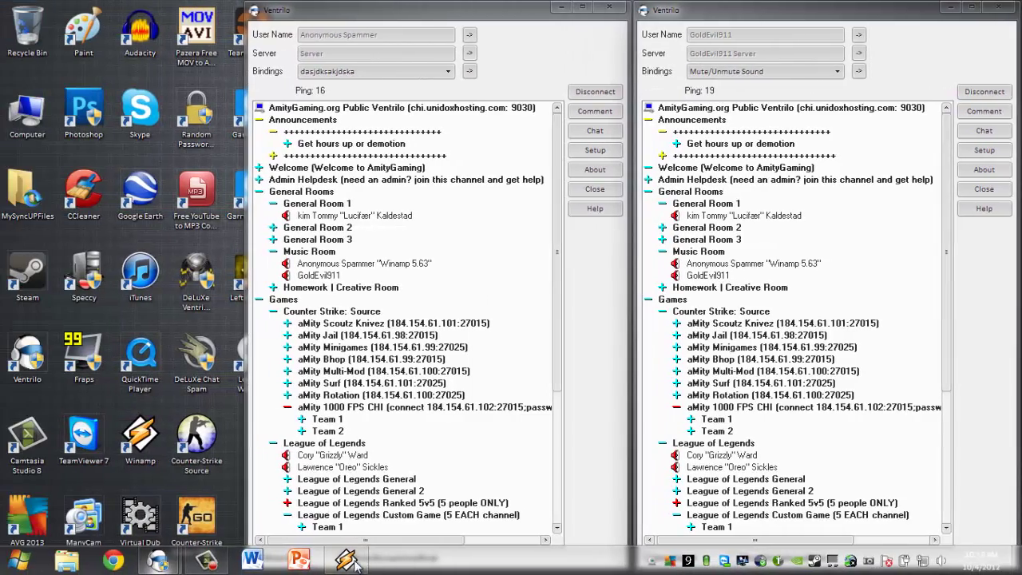
Switch to Winamp and choose Nullsoft WaveOut Output v2.13 as the output plug-in in its preferences.
{"action": "left_click", "coordinate": [348, 561]}
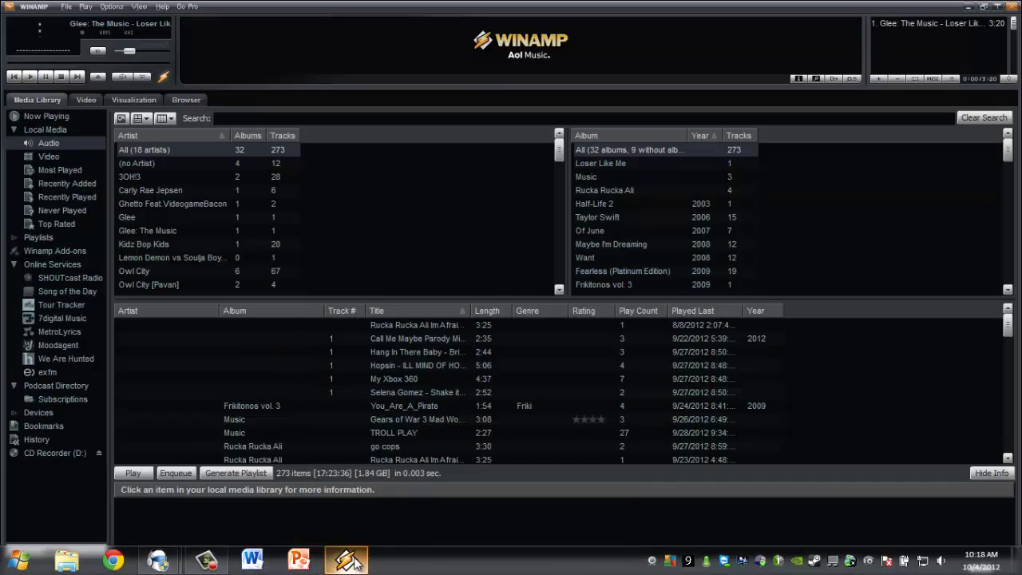
{"action": "left_click", "coordinate": [9, 13]}
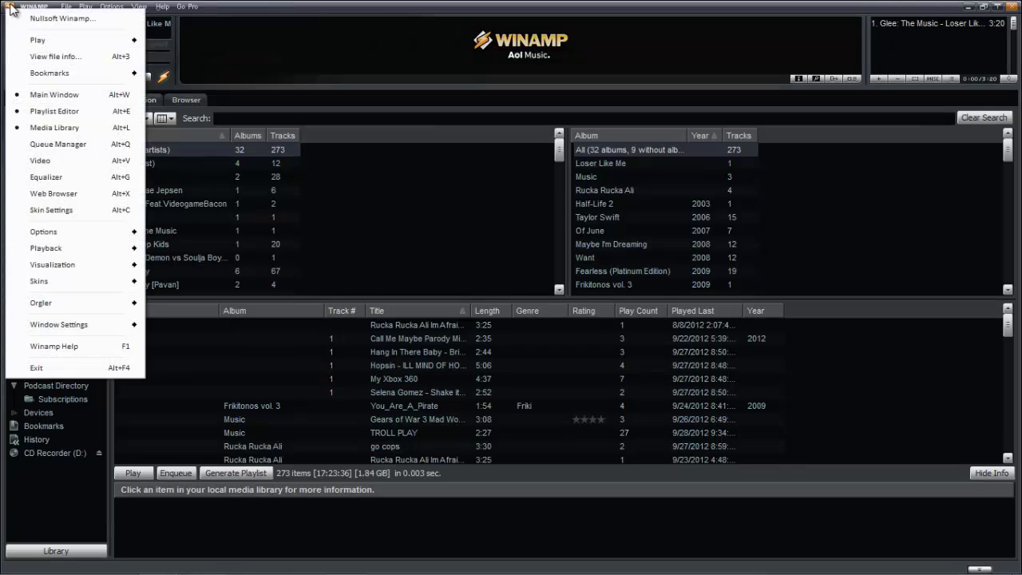
{"action": "left_click", "coordinate": [11, 8]}
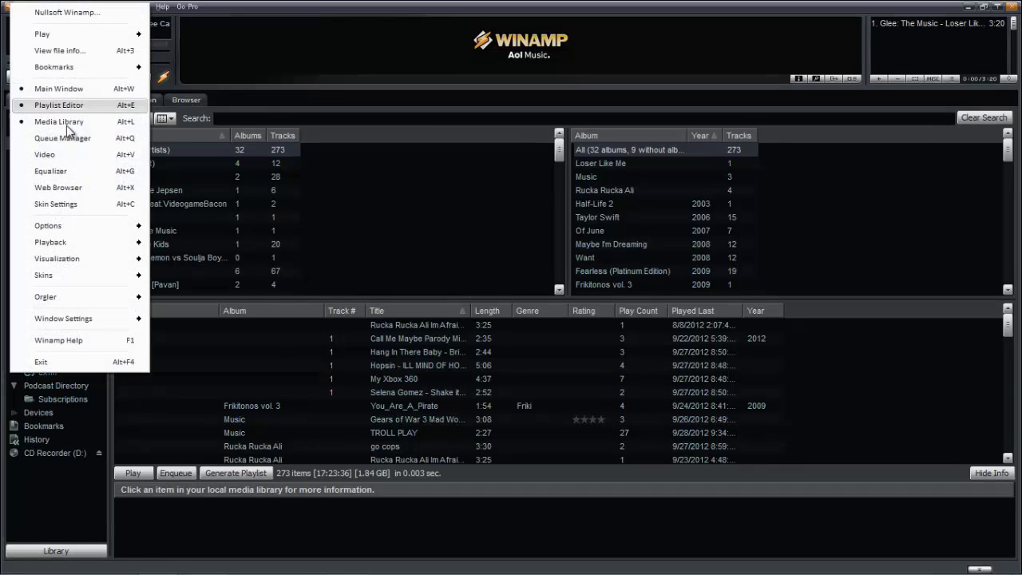
{"action": "mouse_move", "coordinate": [136, 226]}
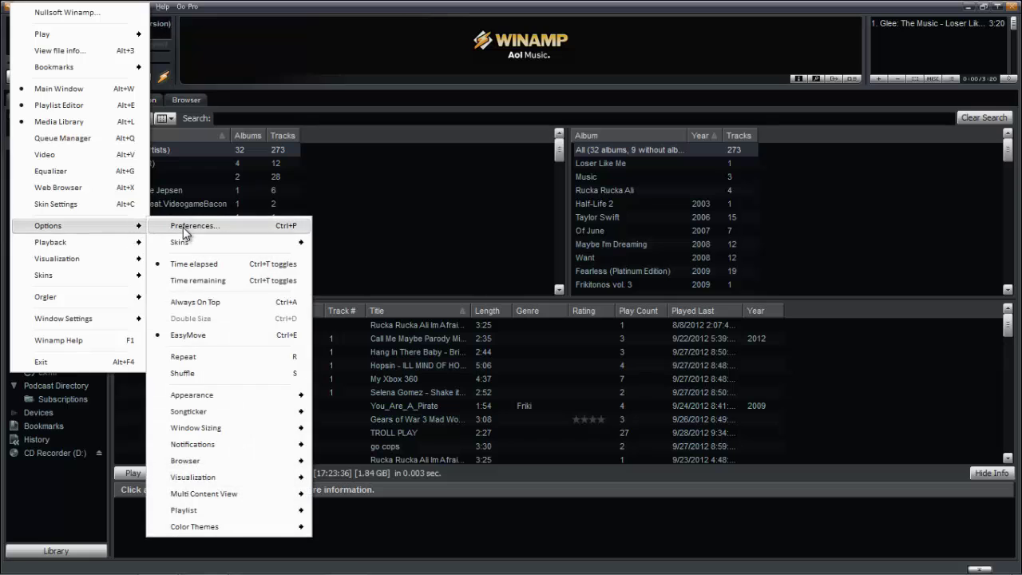
{"action": "left_click", "coordinate": [183, 223]}
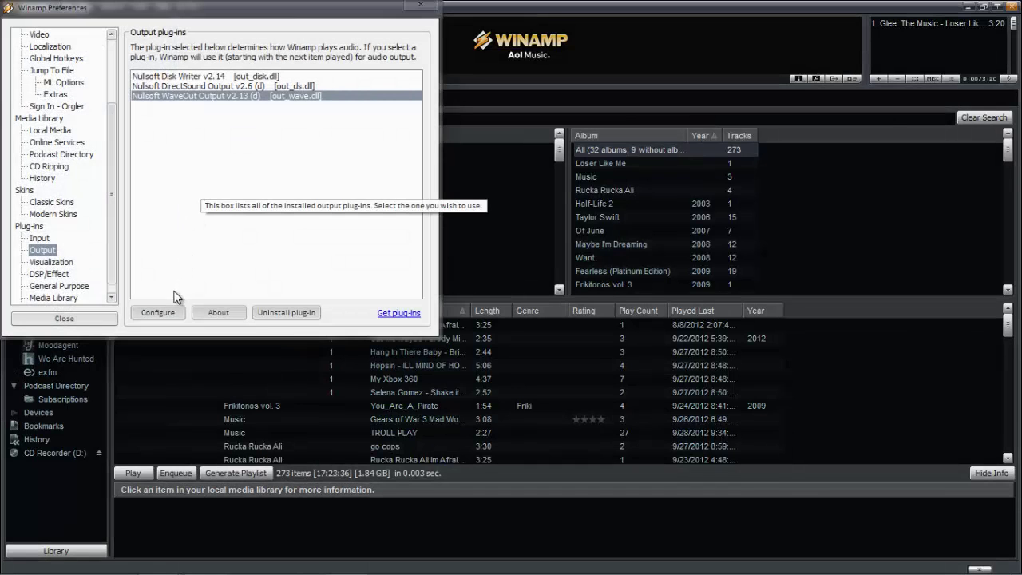
{"action": "left_click", "coordinate": [179, 86]}
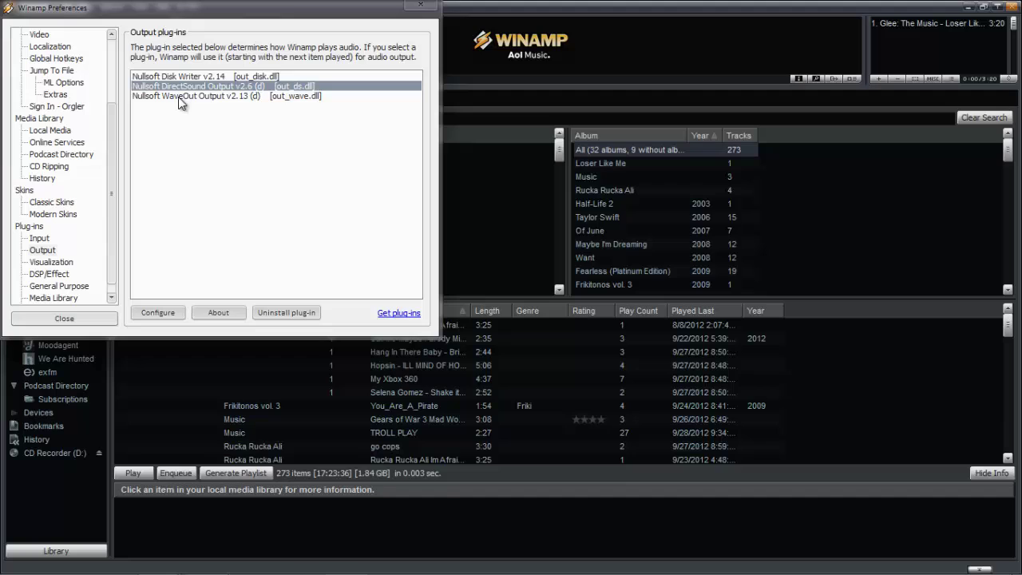
{"action": "left_click", "coordinate": [179, 97]}
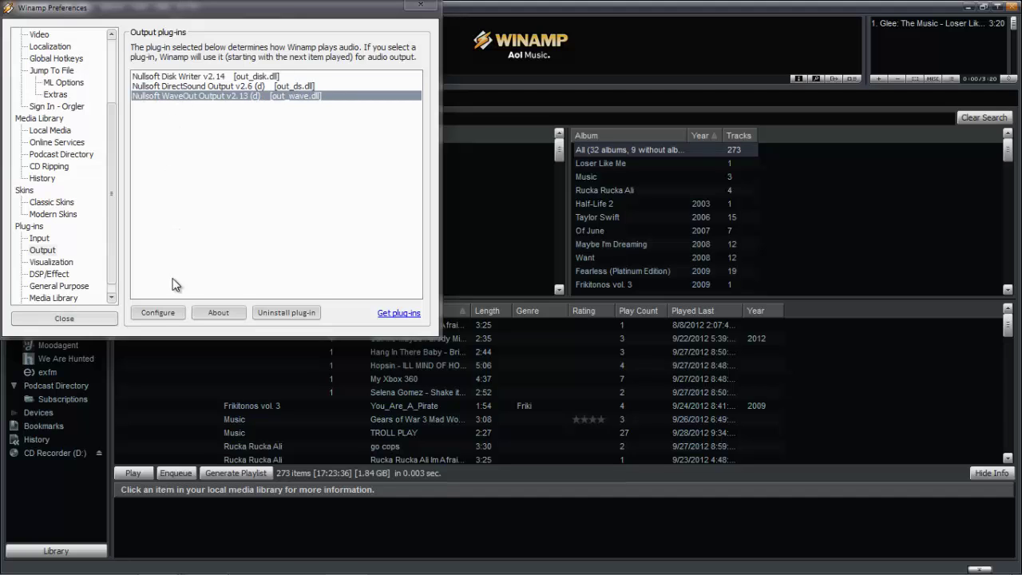
Set the WaveOut plug-in's device to Line 1 (Virtual Audio Cable) and close the preferences.
{"action": "left_click", "coordinate": [154, 319]}
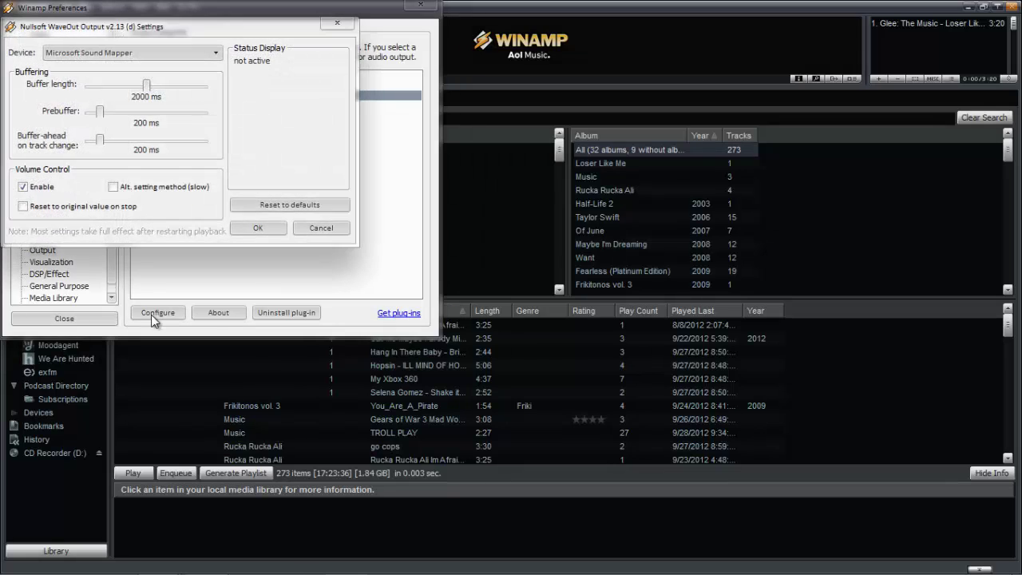
{"action": "left_click", "coordinate": [103, 57]}
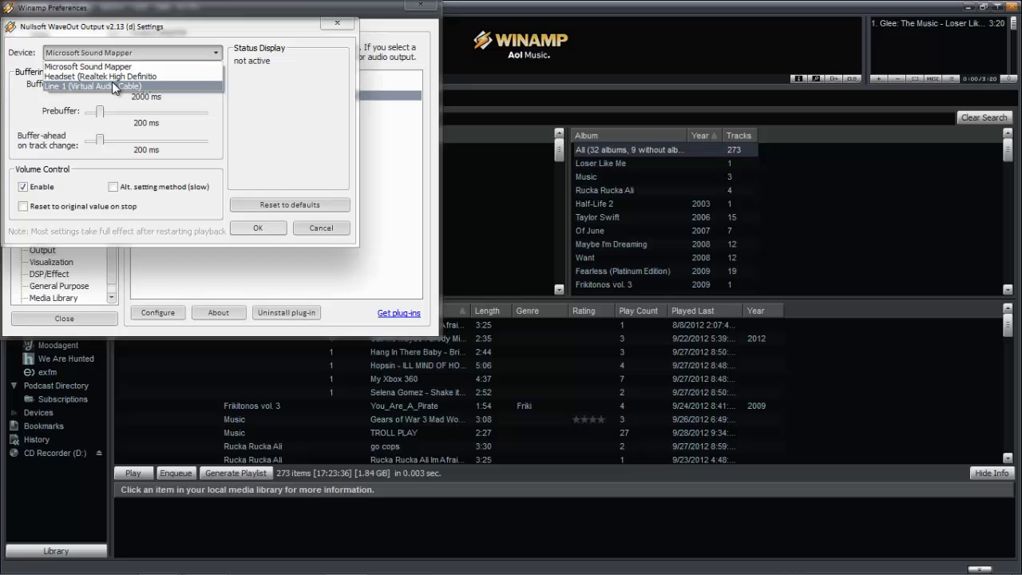
{"action": "left_click", "coordinate": [112, 83]}
{"action": "left_click", "coordinate": [266, 230]}
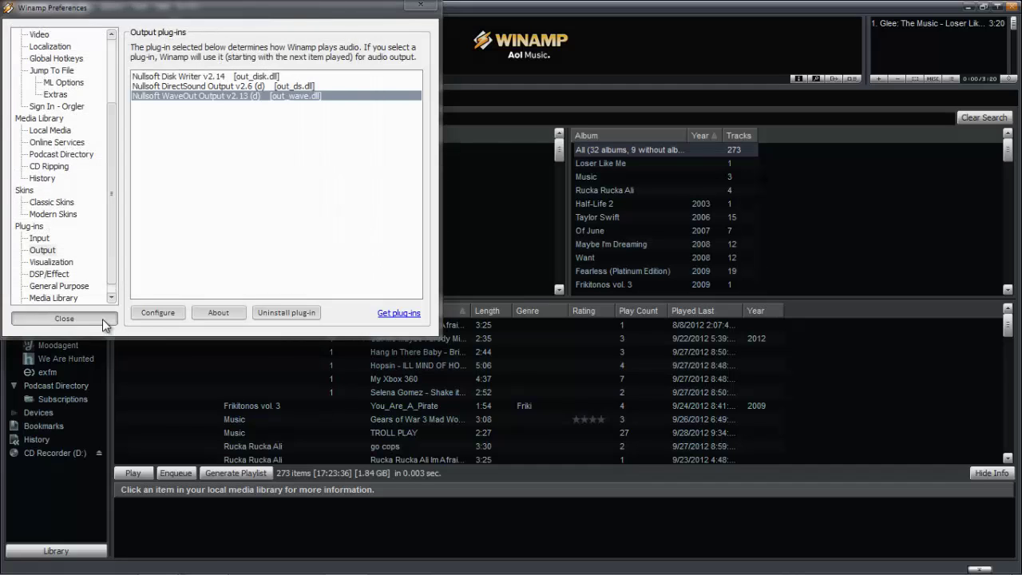
{"action": "left_click", "coordinate": [91, 319]}
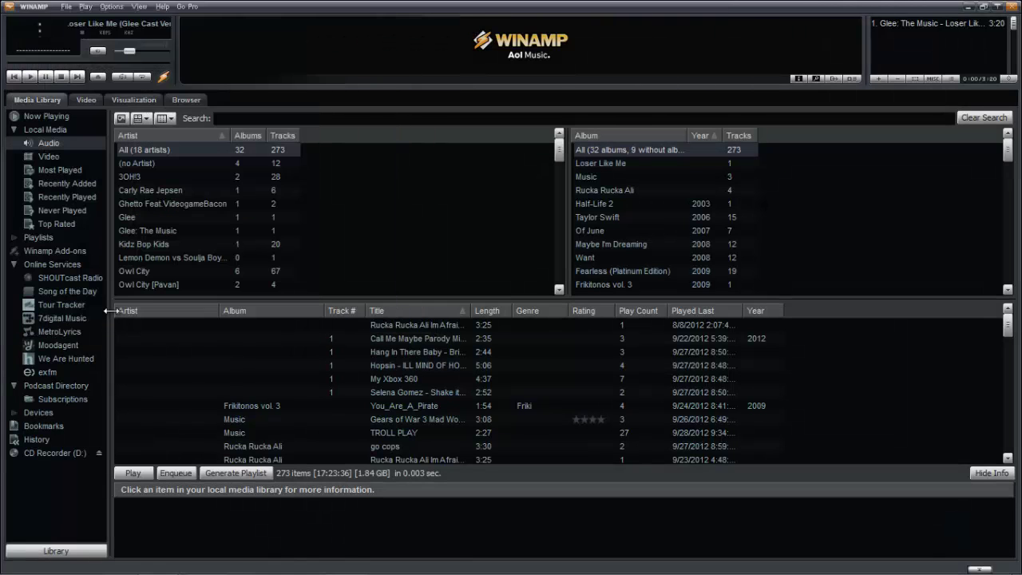
Restore Winamp to a smaller window and move it so the main user's Ventrilo window stays uncovered.
{"action": "left_click", "coordinate": [966, 10]}
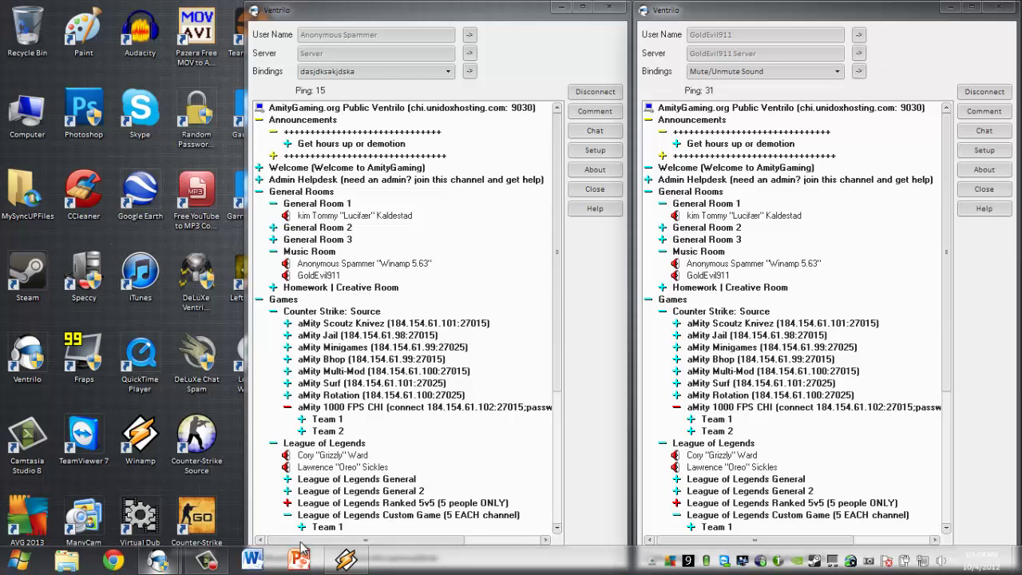
{"action": "left_click", "coordinate": [346, 560]}
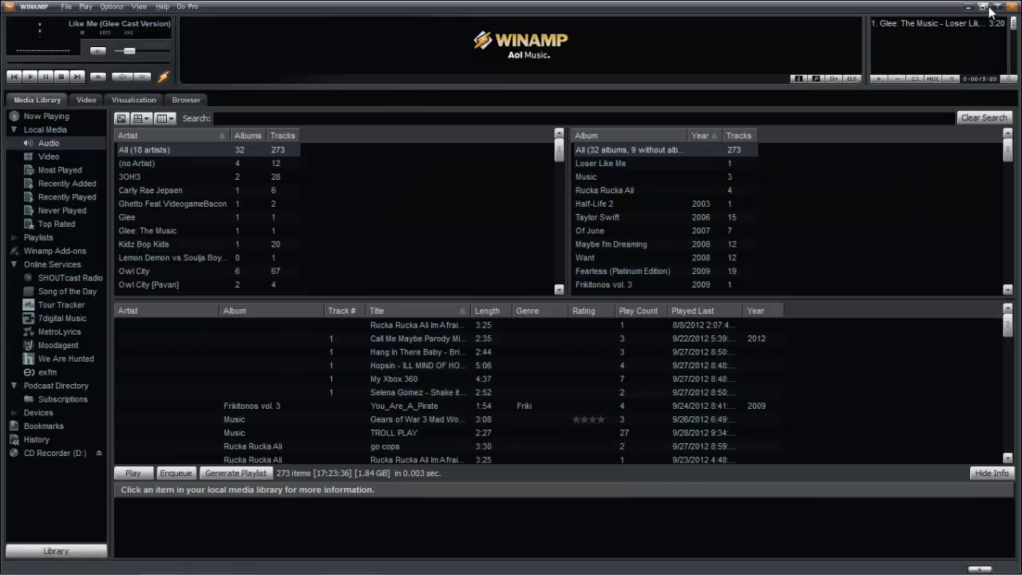
{"action": "left_click", "coordinate": [984, 7]}
{"action": "left_click_drag", "start_coordinate": [721, 73], "coordinate": [341, 44]}
Browse the artists in the media library and play Skrillex's Bangarang feat. Sirah (Original Mix).
{"action": "left_click", "coordinate": [142, 241]}
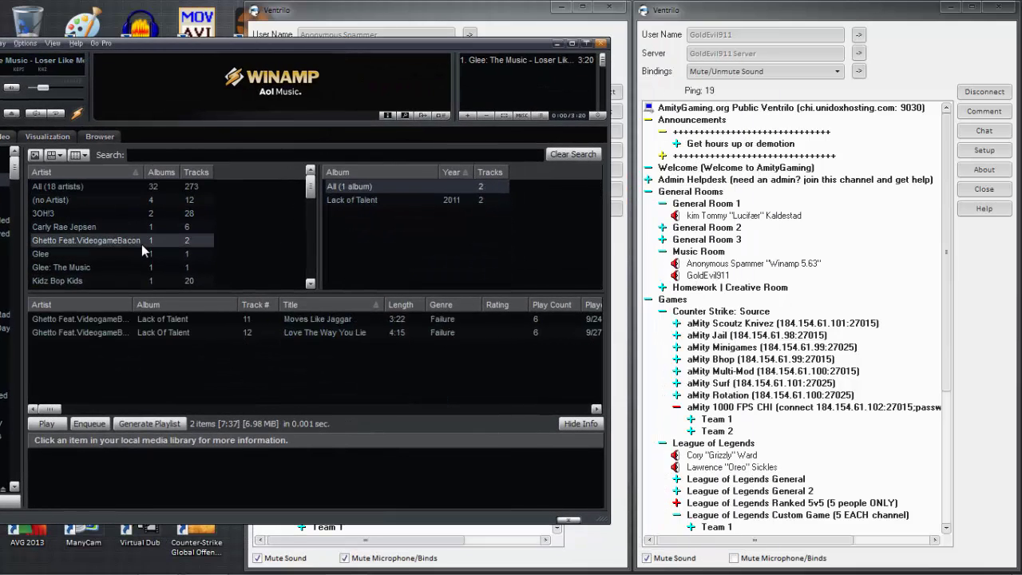
{"action": "left_click", "coordinate": [116, 270]}
{"action": "scroll", "coordinate": [115, 273], "scroll_direction": "down", "scroll_amount": 4}
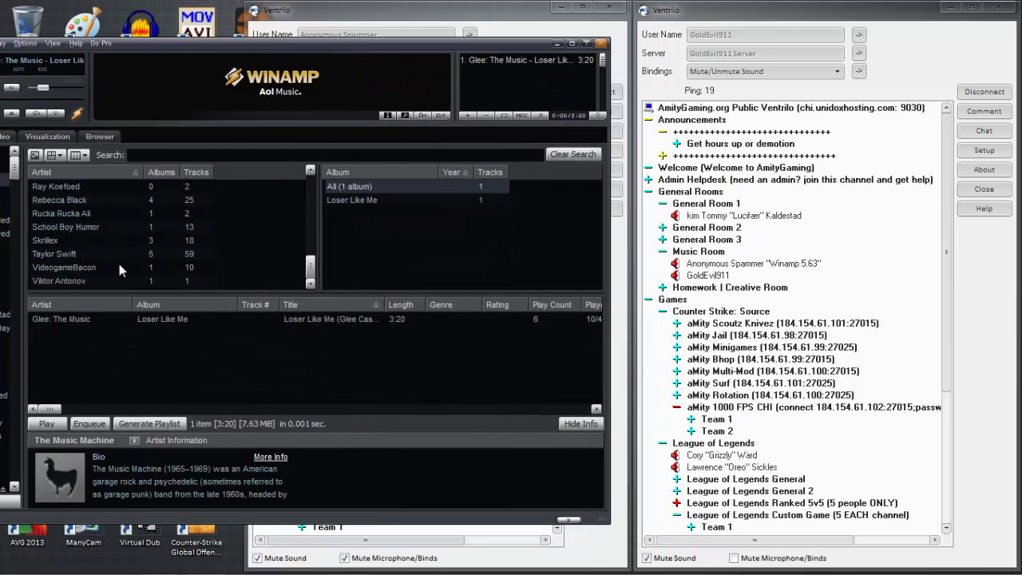
{"action": "left_click", "coordinate": [107, 266]}
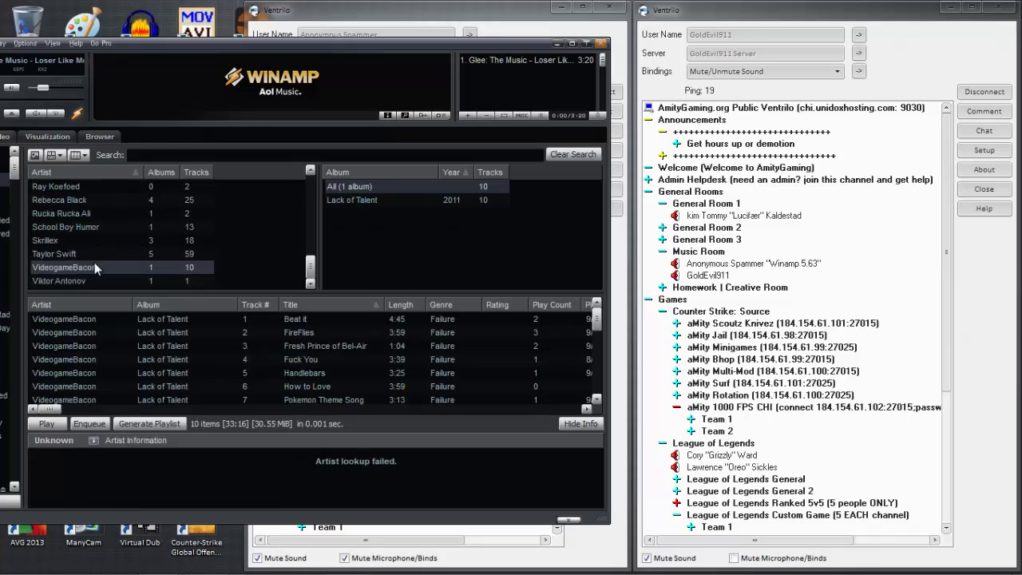
{"action": "left_click", "coordinate": [72, 236]}
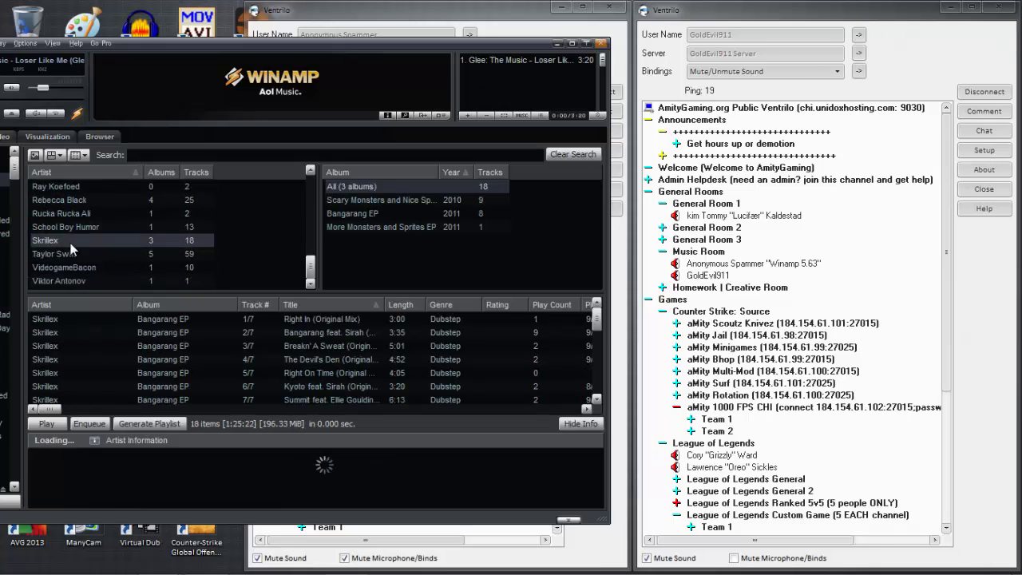
{"action": "double_click", "coordinate": [323, 333]}
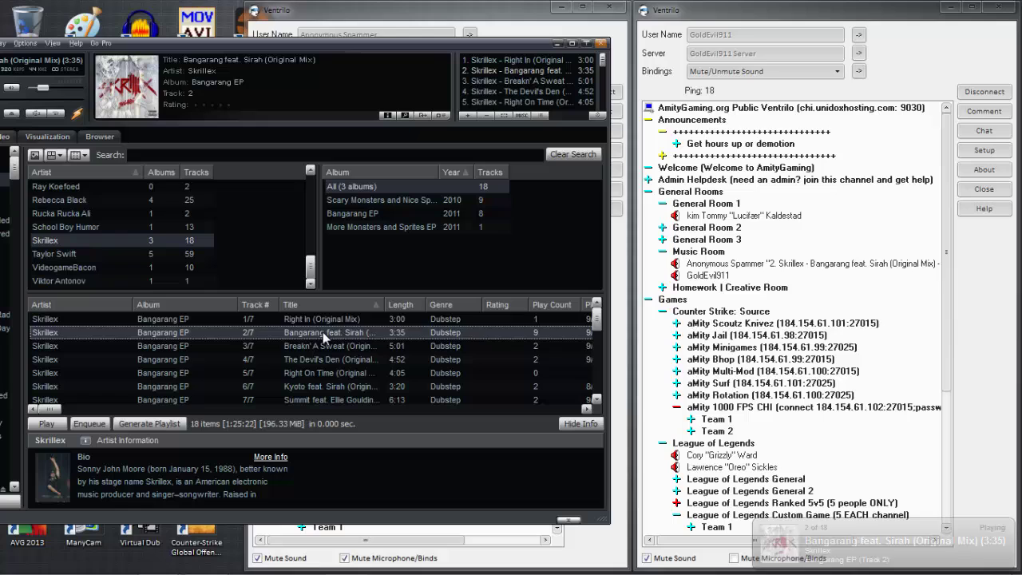
Unmute the Anonymous Spammer stream, minimize Winamp and turn off Mute Sound in the main user's Ventrilo window.
{"action": "key", "text": "Down"}
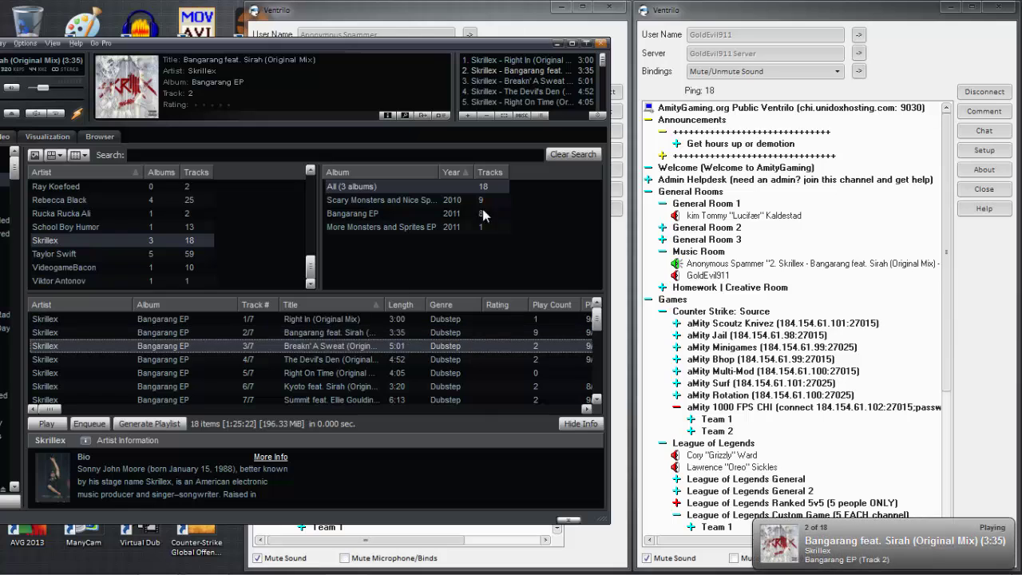
{"action": "left_click", "coordinate": [558, 43]}
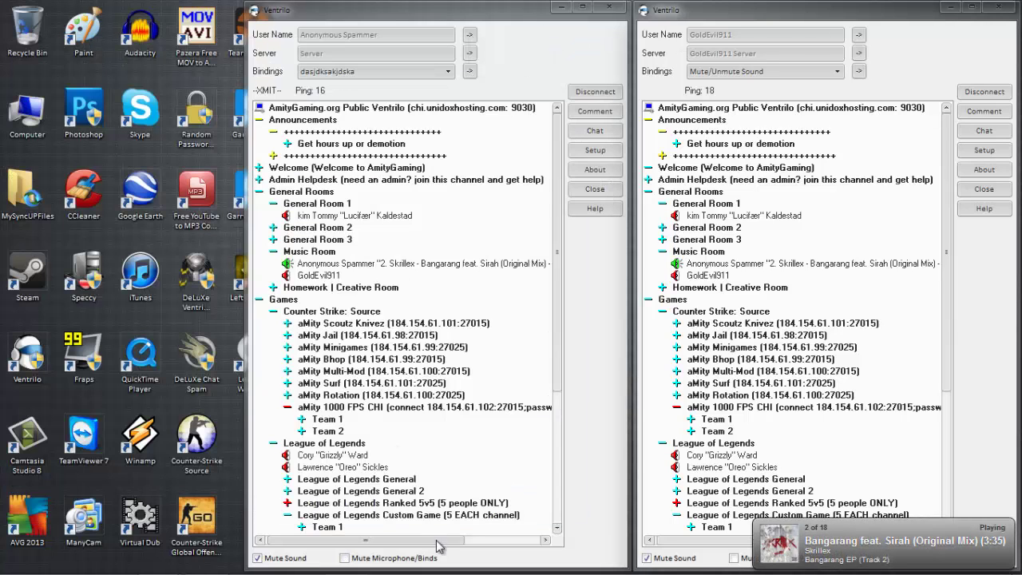
{"action": "left_click", "coordinate": [657, 557]}
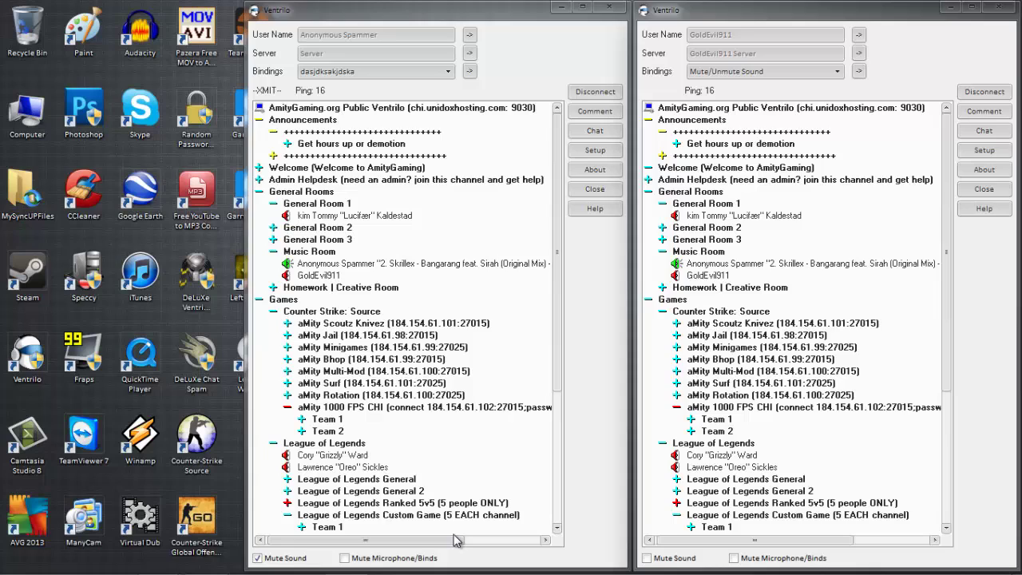
{"action": "left_click_drag", "start_coordinate": [451, 541], "coordinate": [449, 540]}
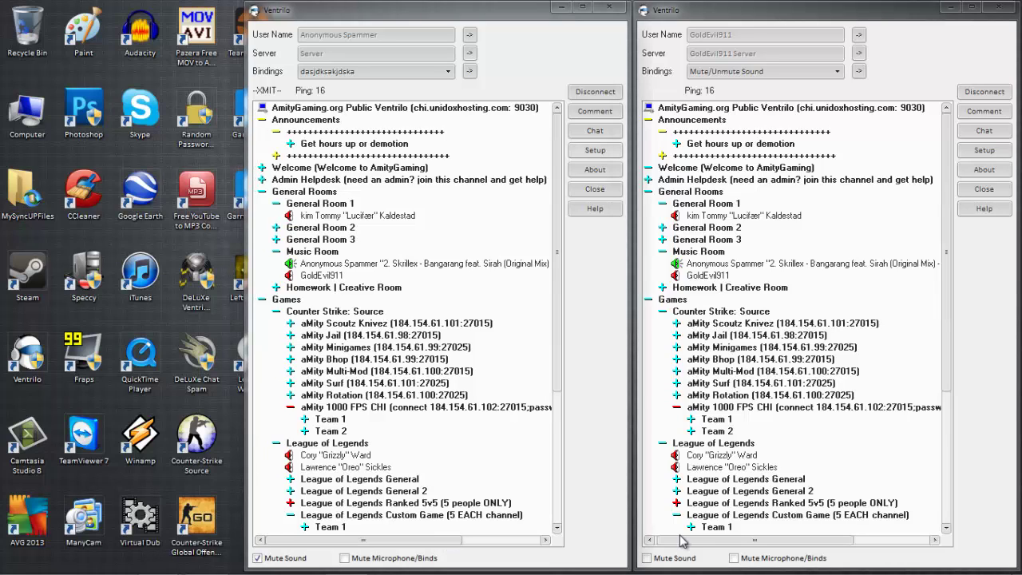